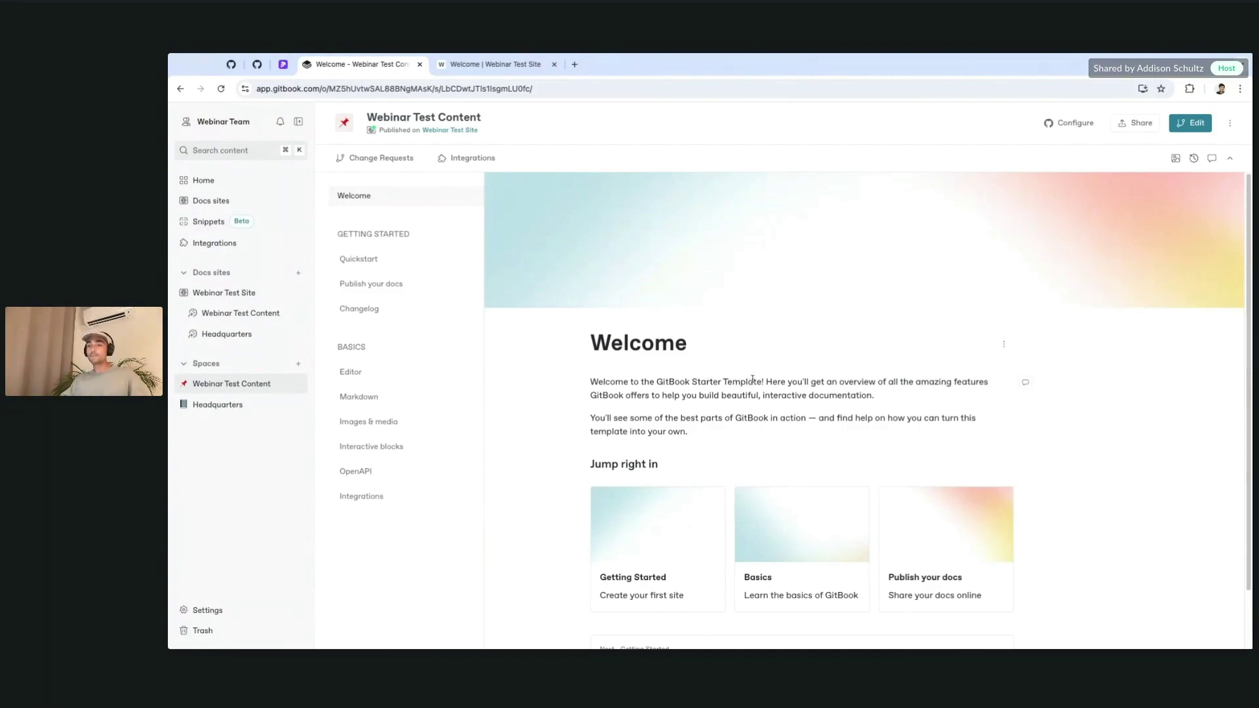
- Leave the Headquarters Welcome page and switch to the JetStream organization
drag(740, 365, 785, 439)
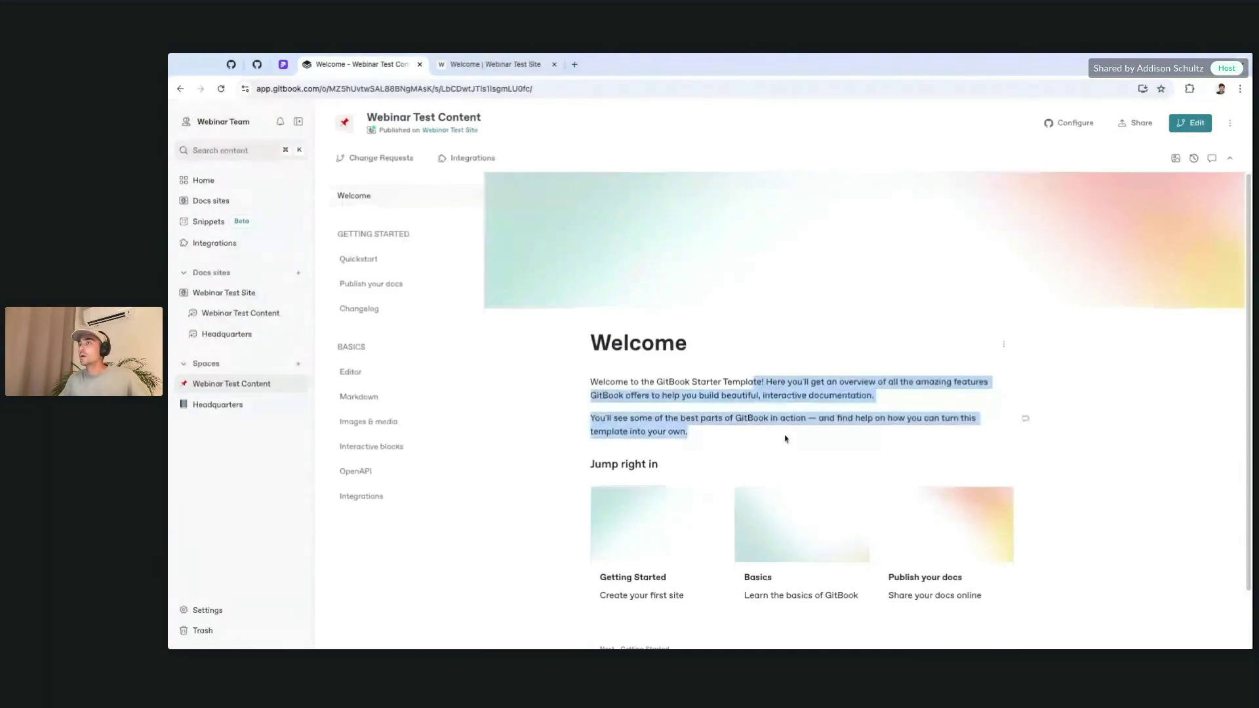
click(229, 385)
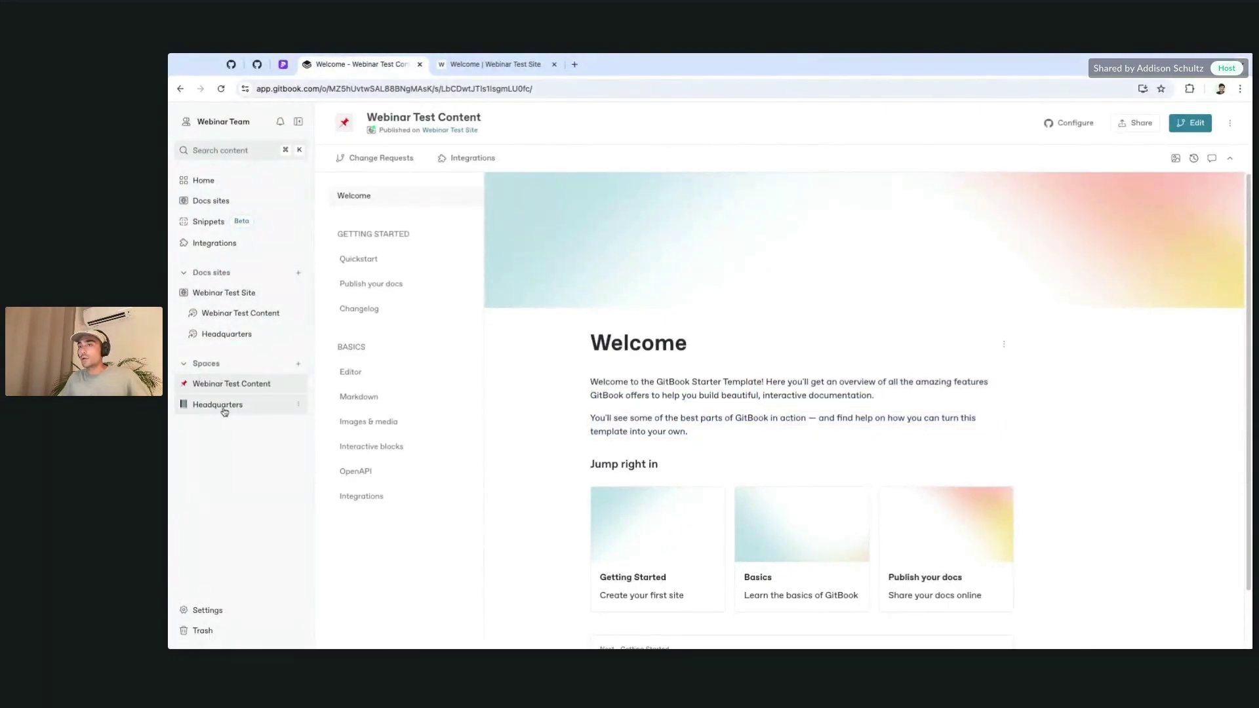
click(223, 408)
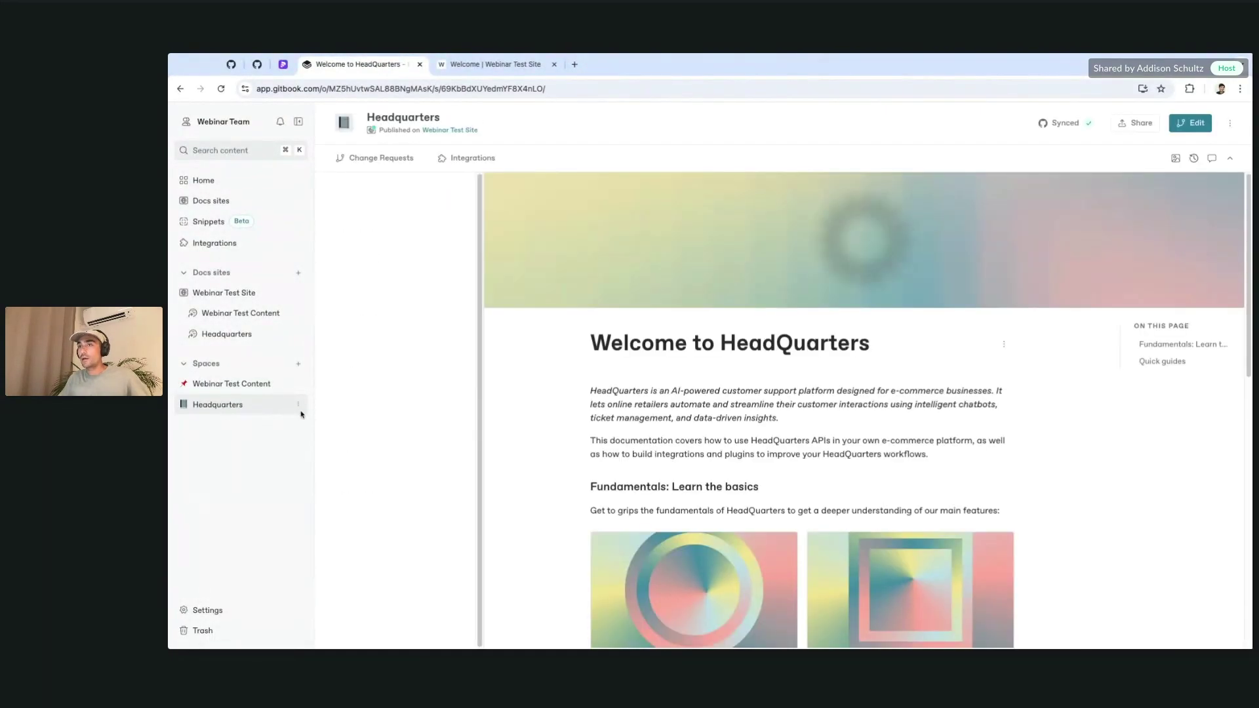
click(233, 121)
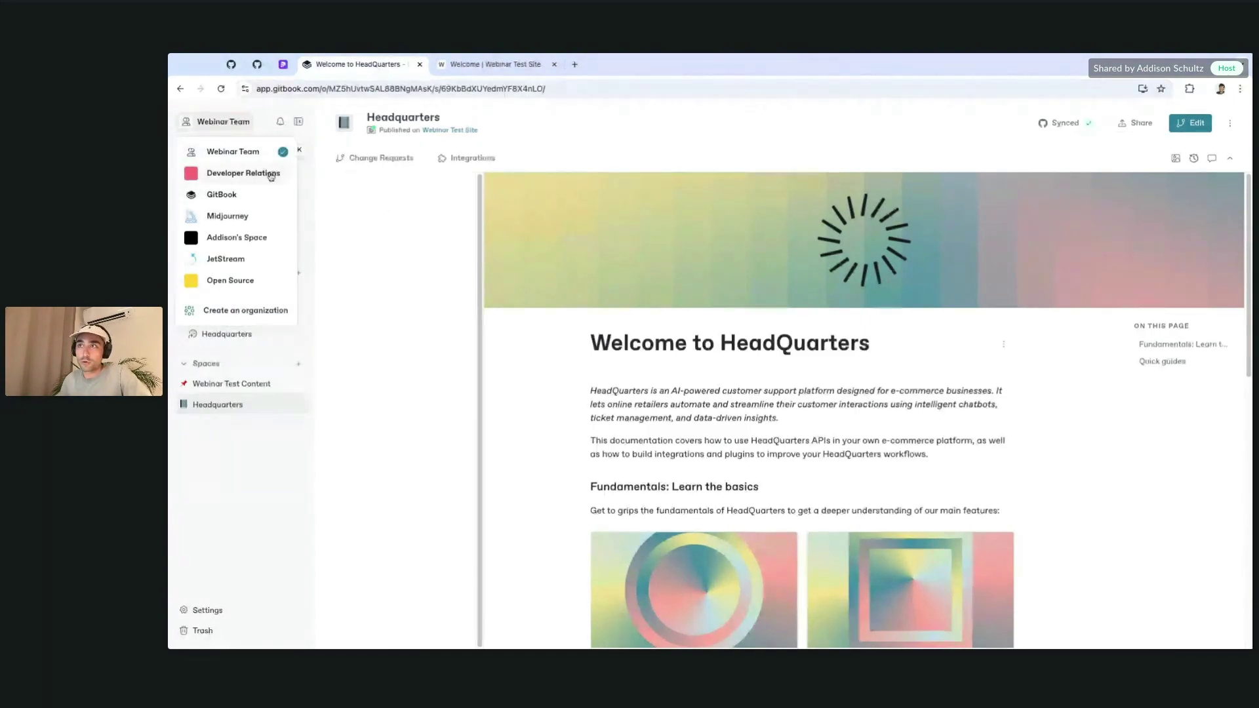
click(249, 260)
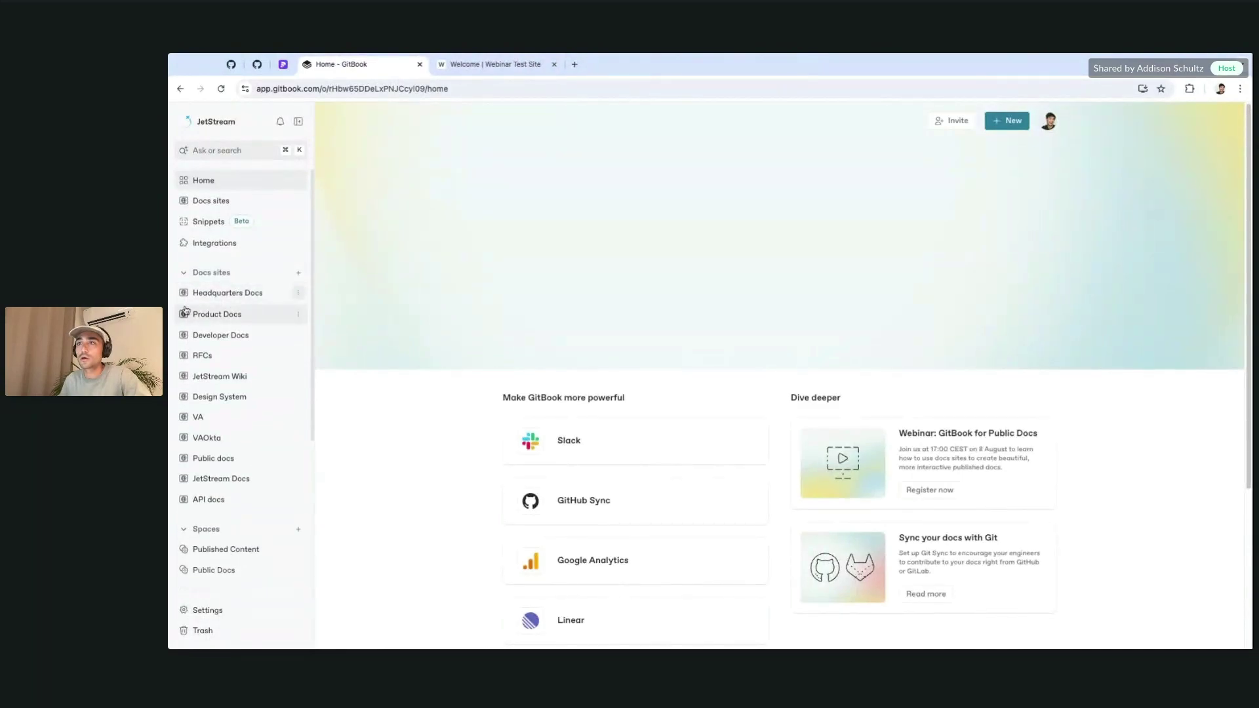
- Browse the Headquarters Docs, Product Docs and JetStream Wiki site overviews
click(226, 295)
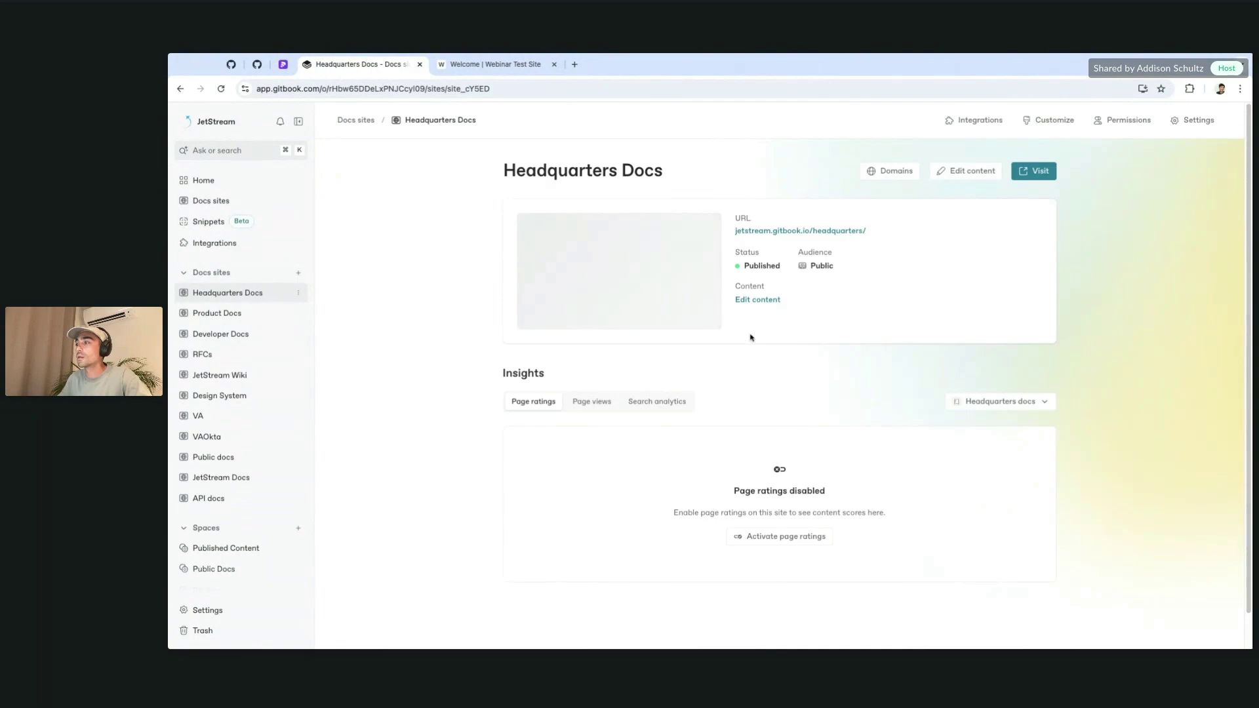
click(222, 320)
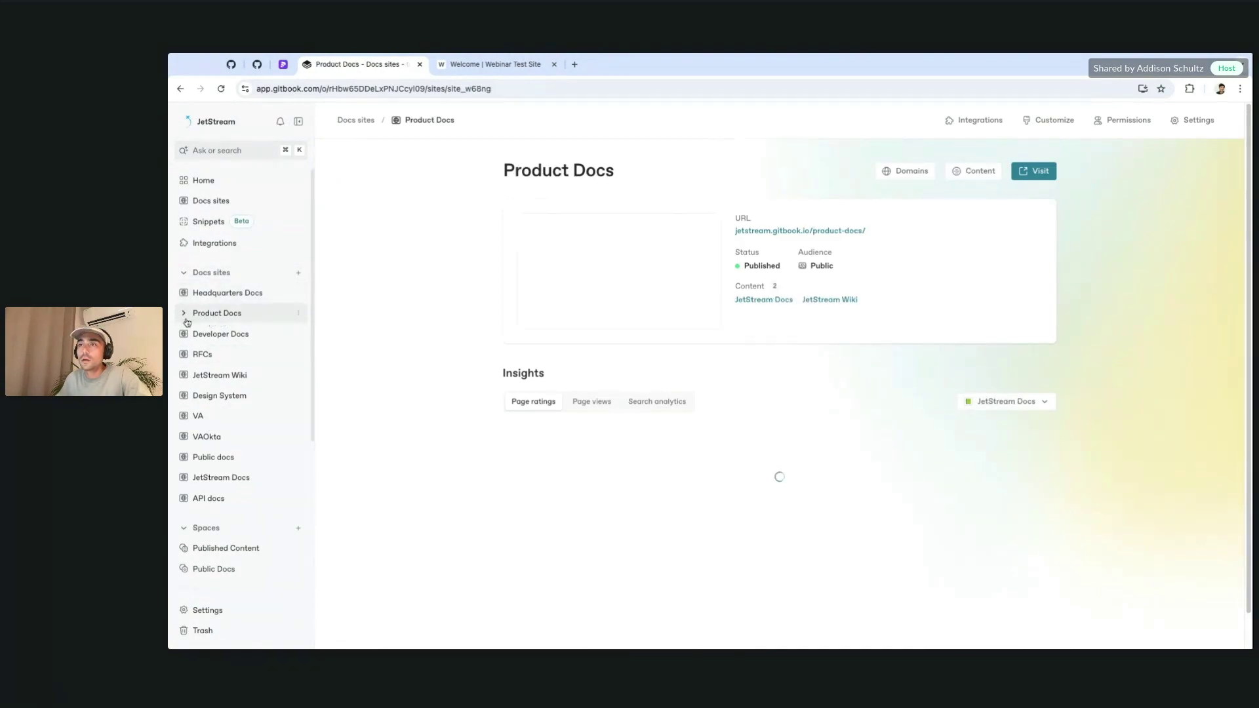
scroll(228, 440, down, 2)
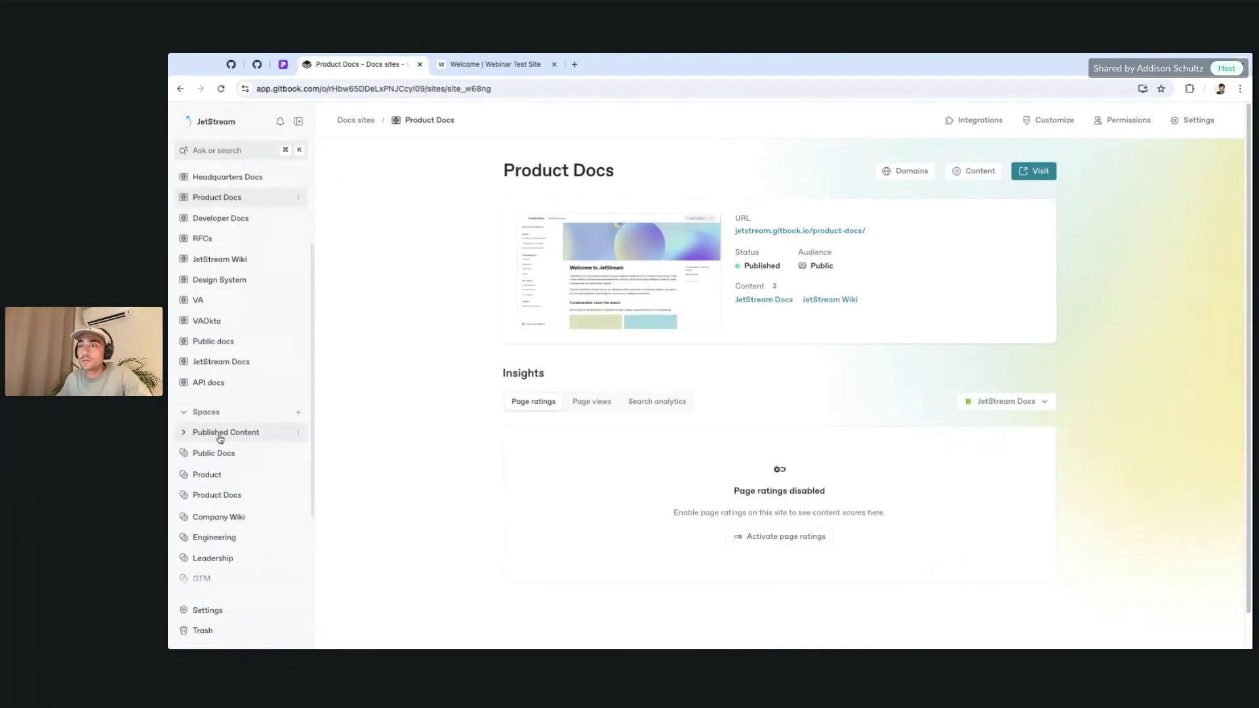
scroll(227, 439, up, 1)
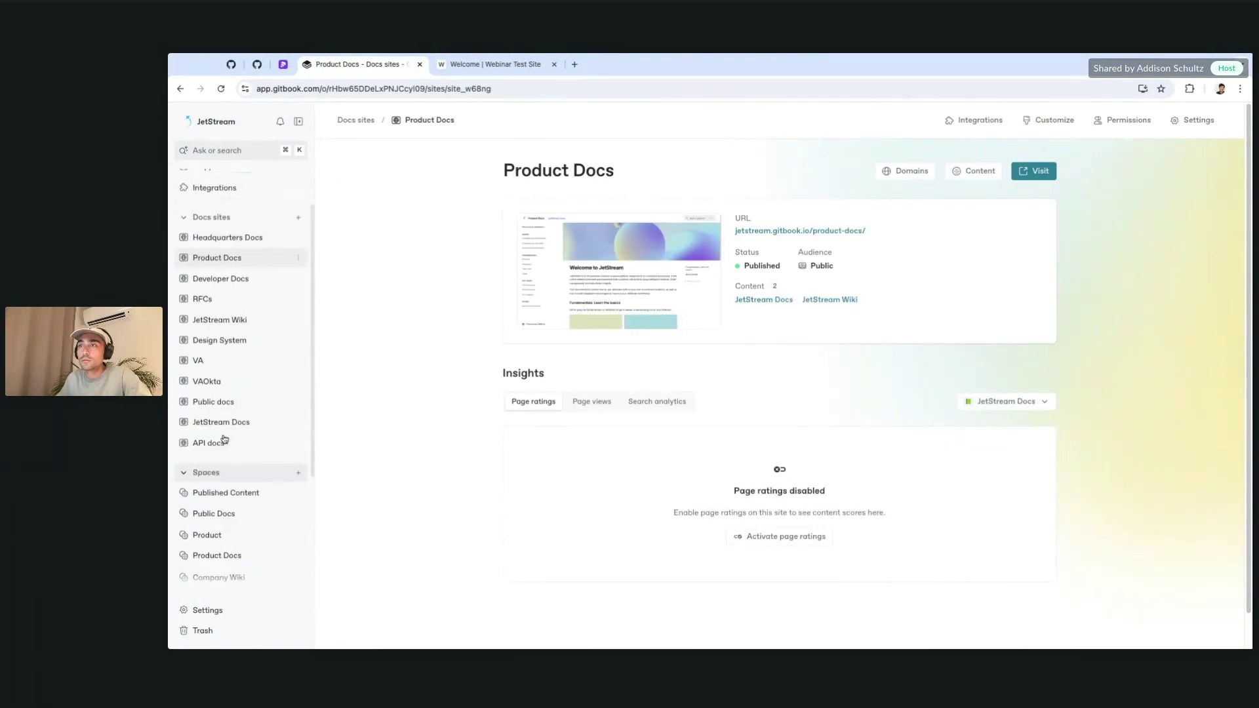
click(232, 321)
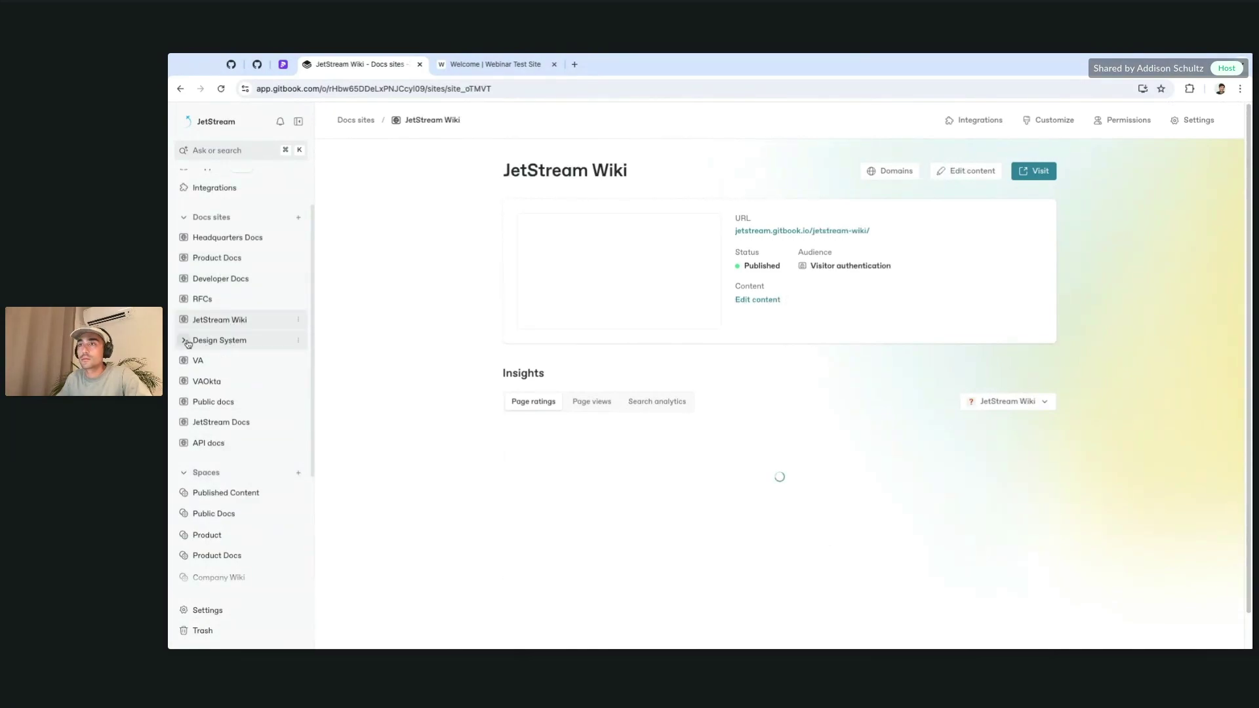
click(191, 259)
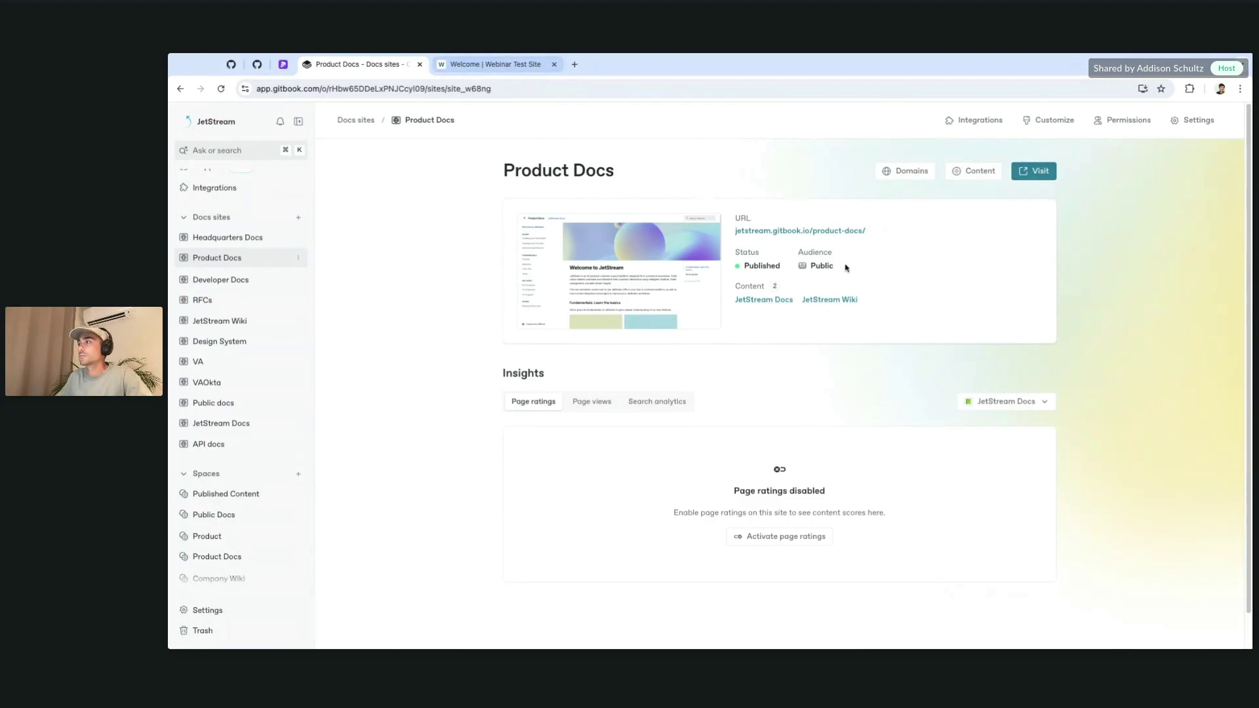
- Open the JetStream Docs space, check its published sites, and start change request #48
click(761, 302)
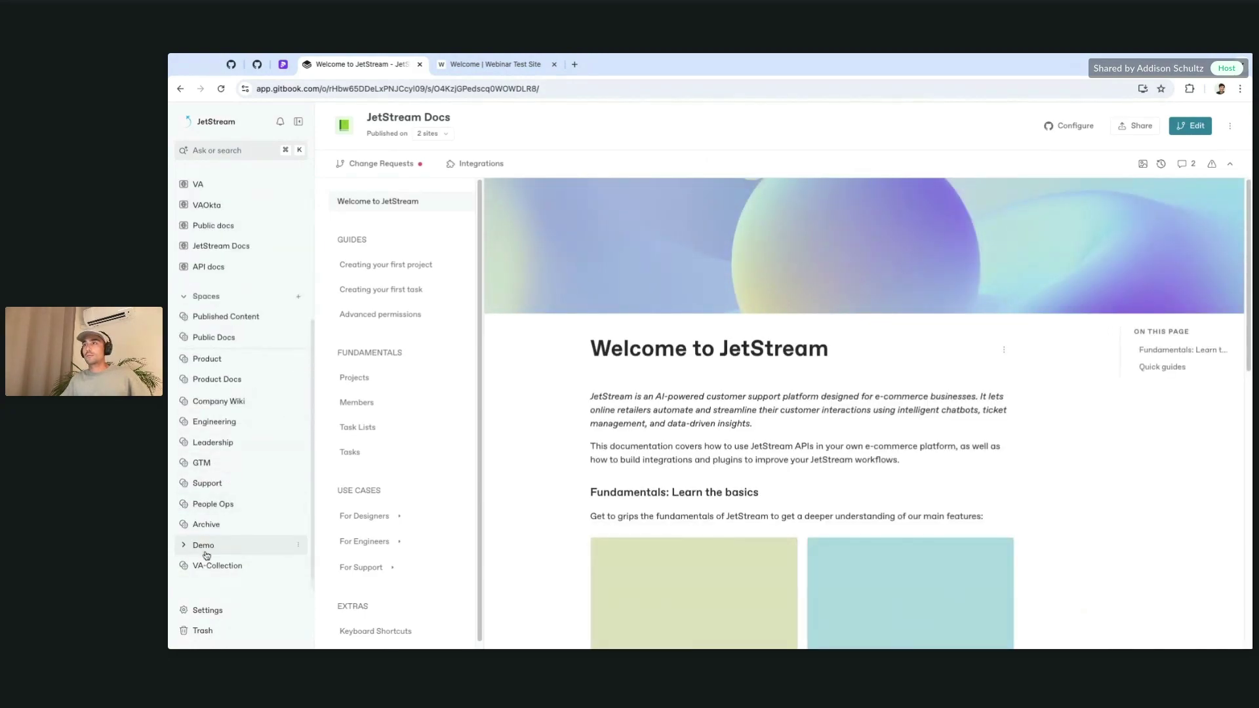
click(445, 134)
mouse_move(494, 181)
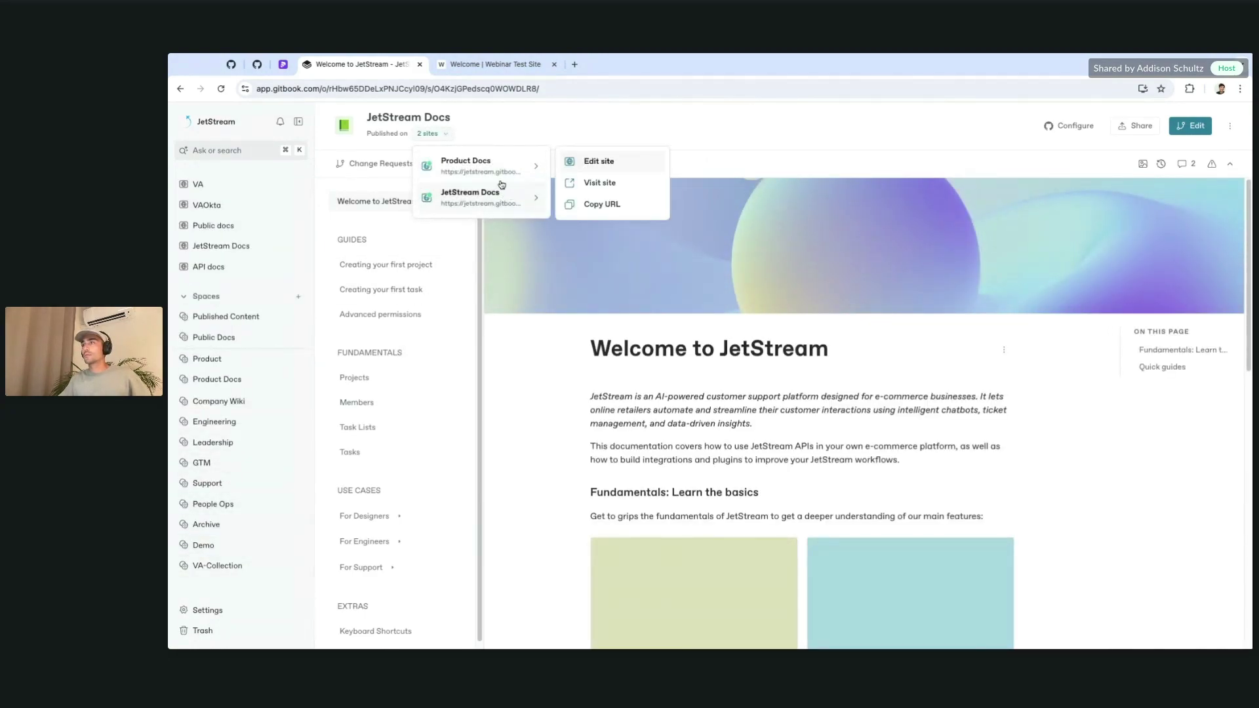
click(745, 110)
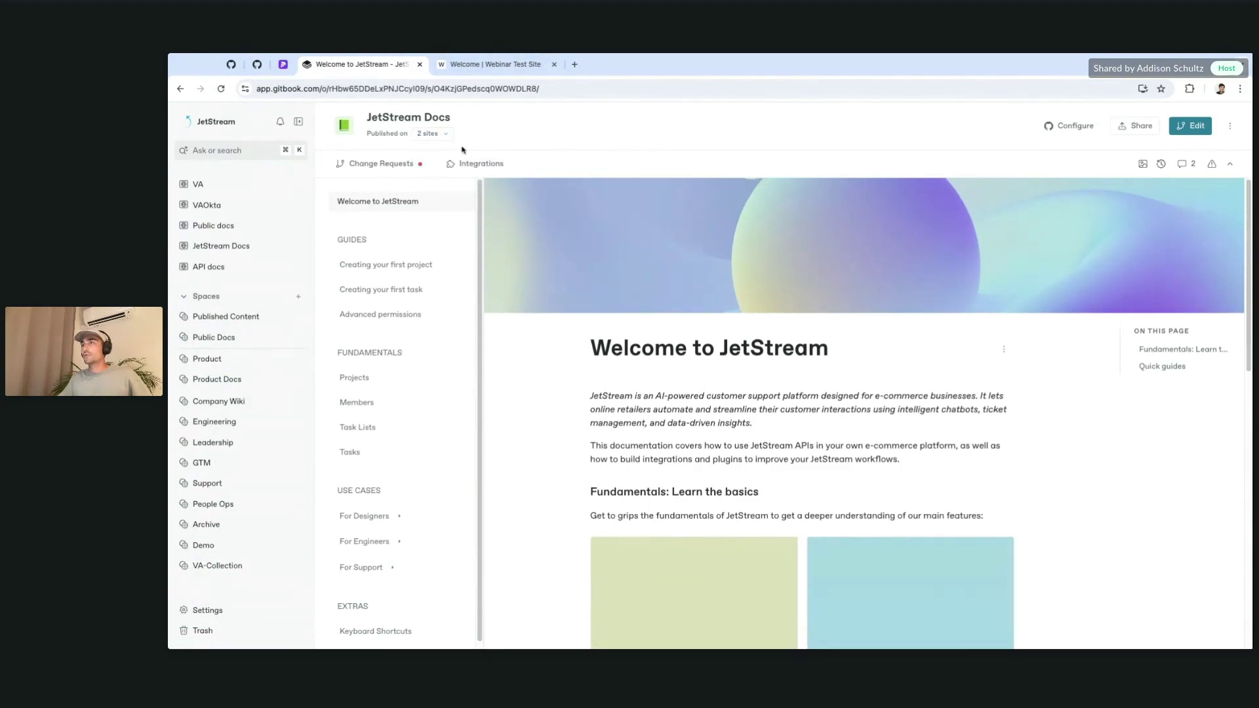
click(1191, 125)
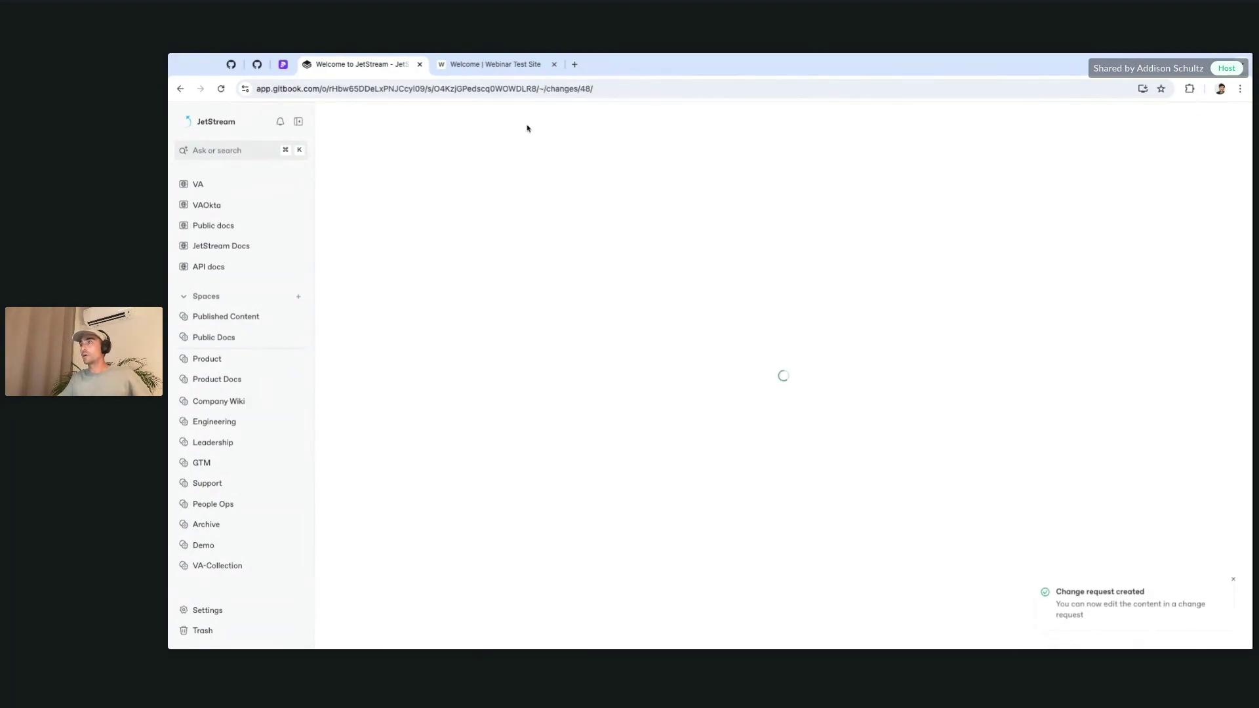
click(1233, 580)
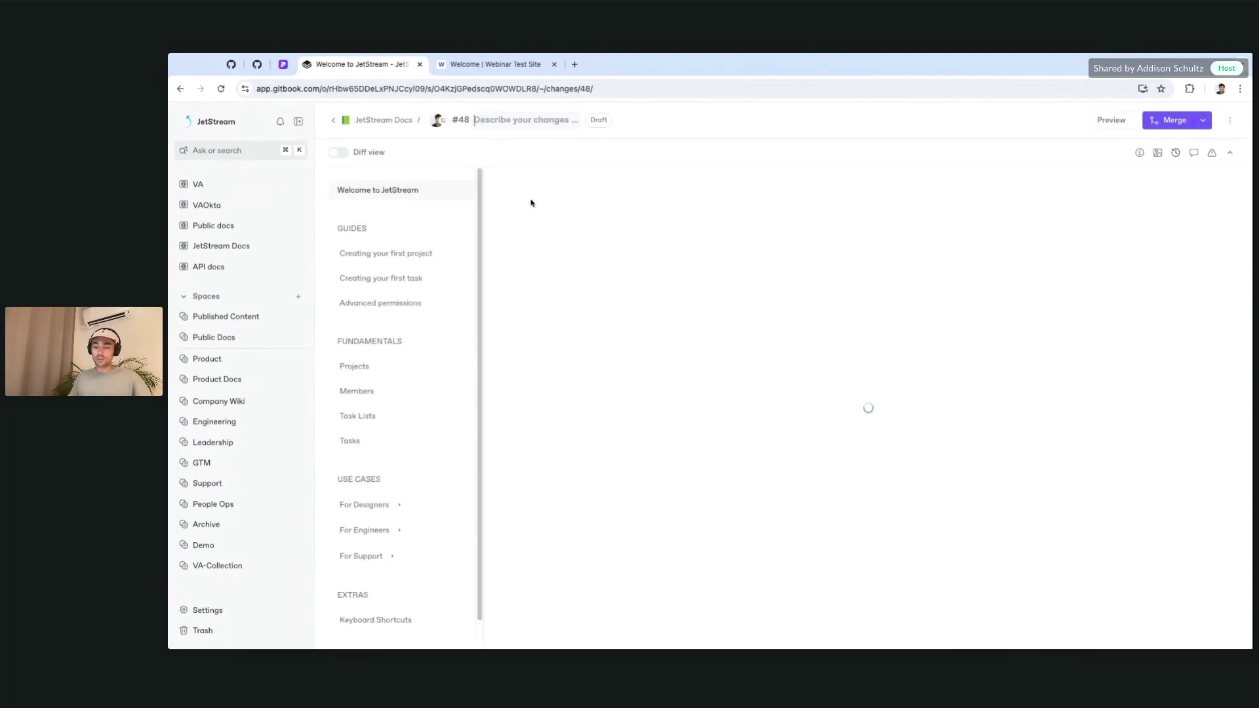
- Open docs.gitbook.com in a new tab, search 'markdown', and open Formatting your content
key(ctrl+t)
text(docs)
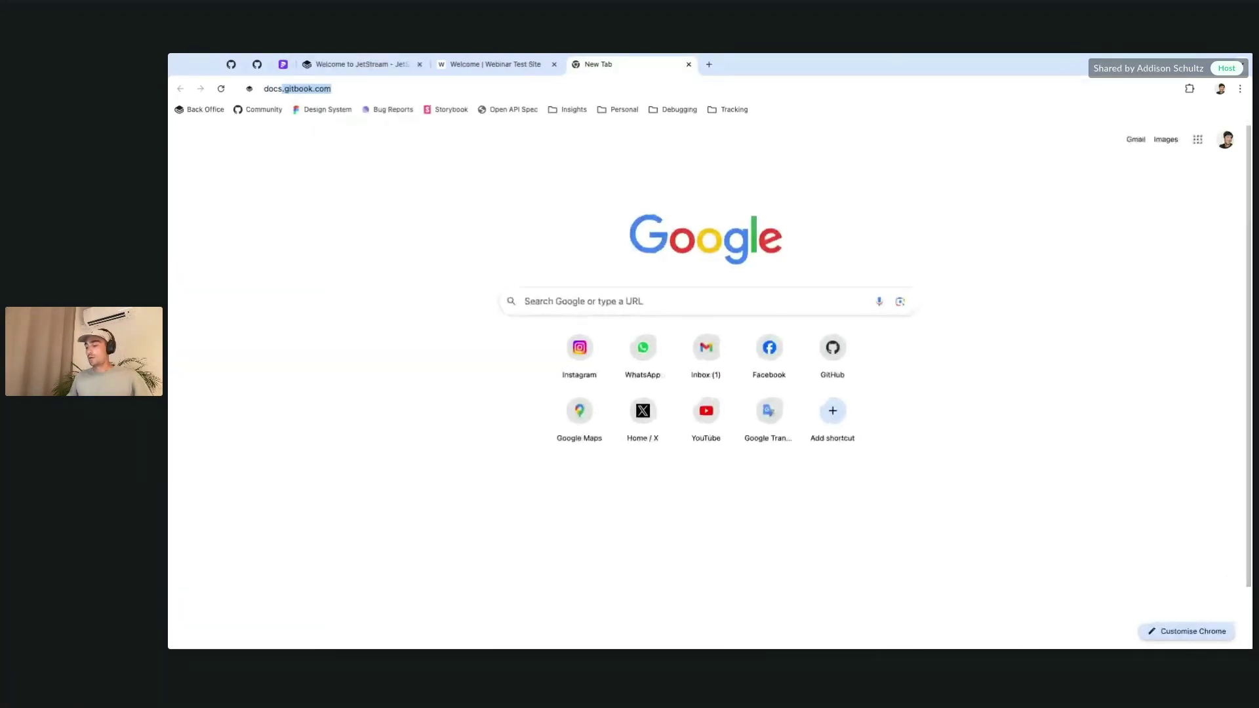
key(Return)
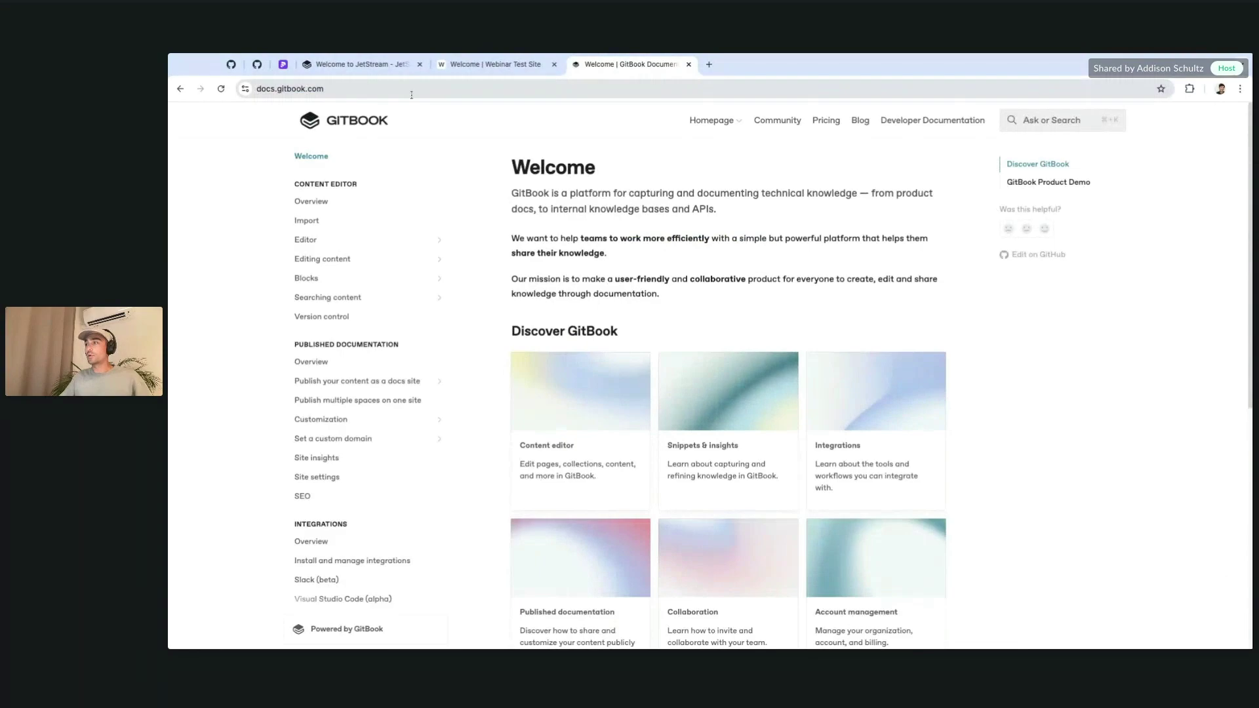
click(1058, 118)
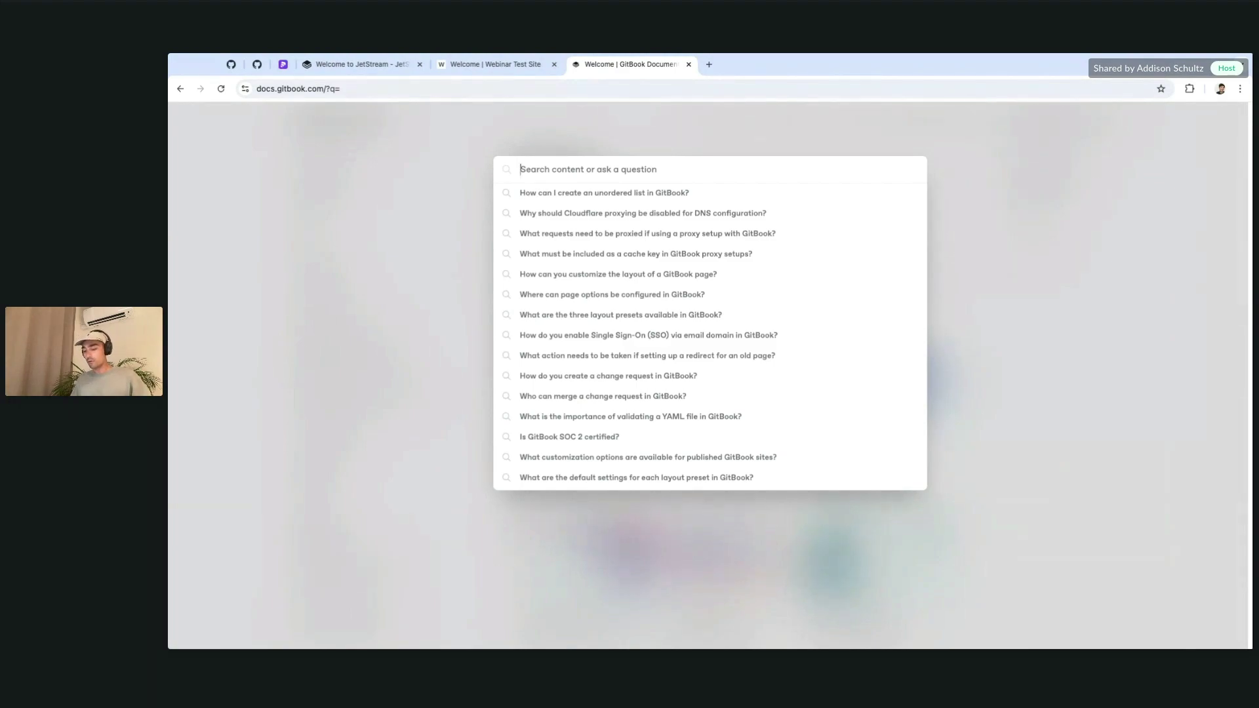
text(markdown)
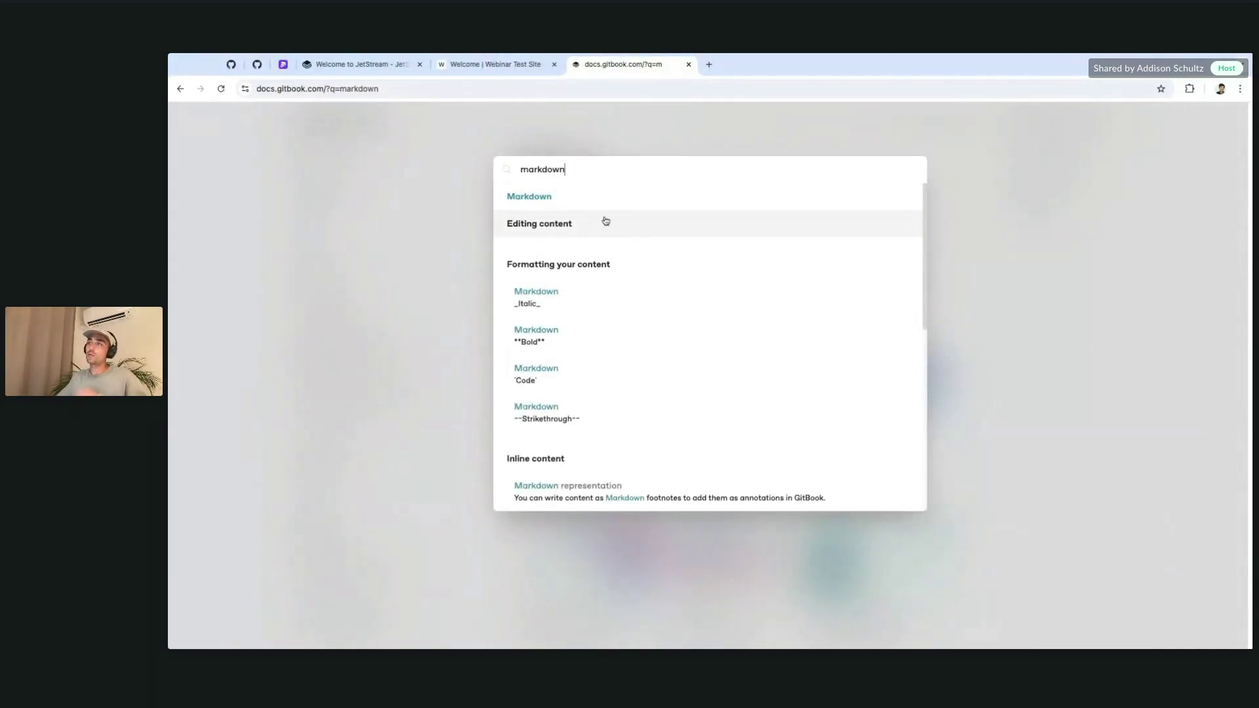
click(594, 303)
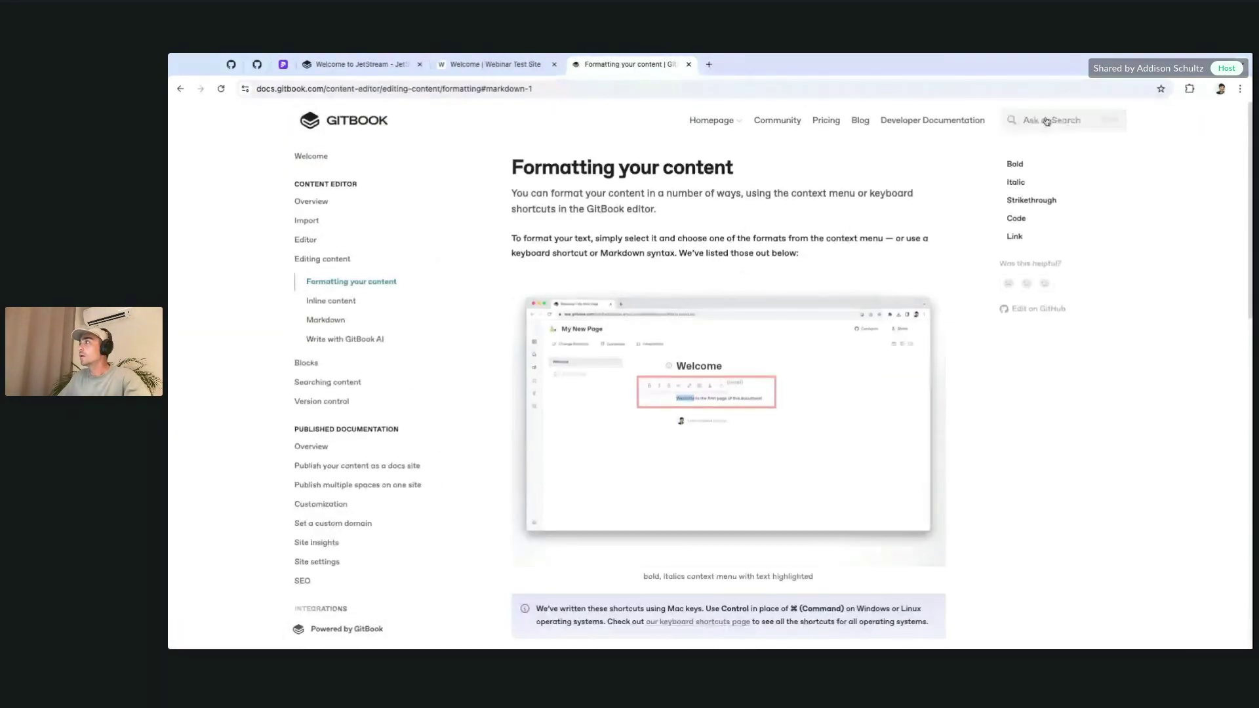
- Ask GitBook AI 'What kind of formats can I write in GitBook?' and close the answer
key(super+k)
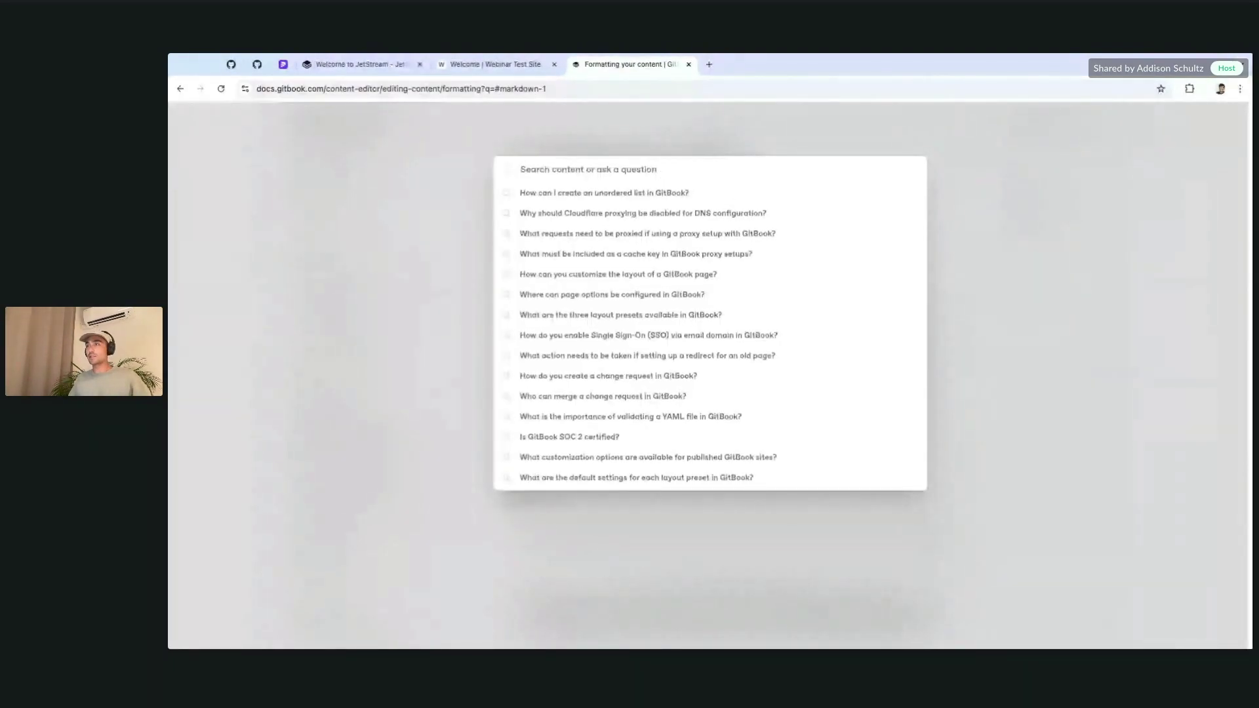
text(What kind of)
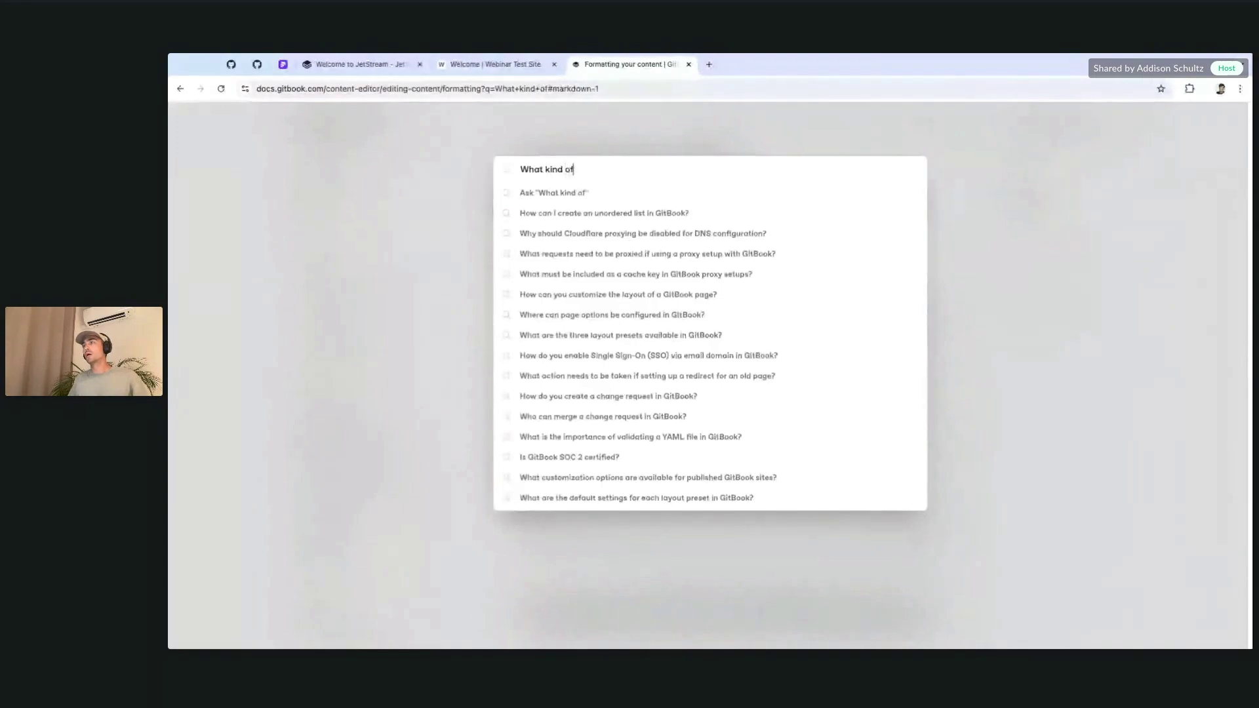
text( formats can I wr)
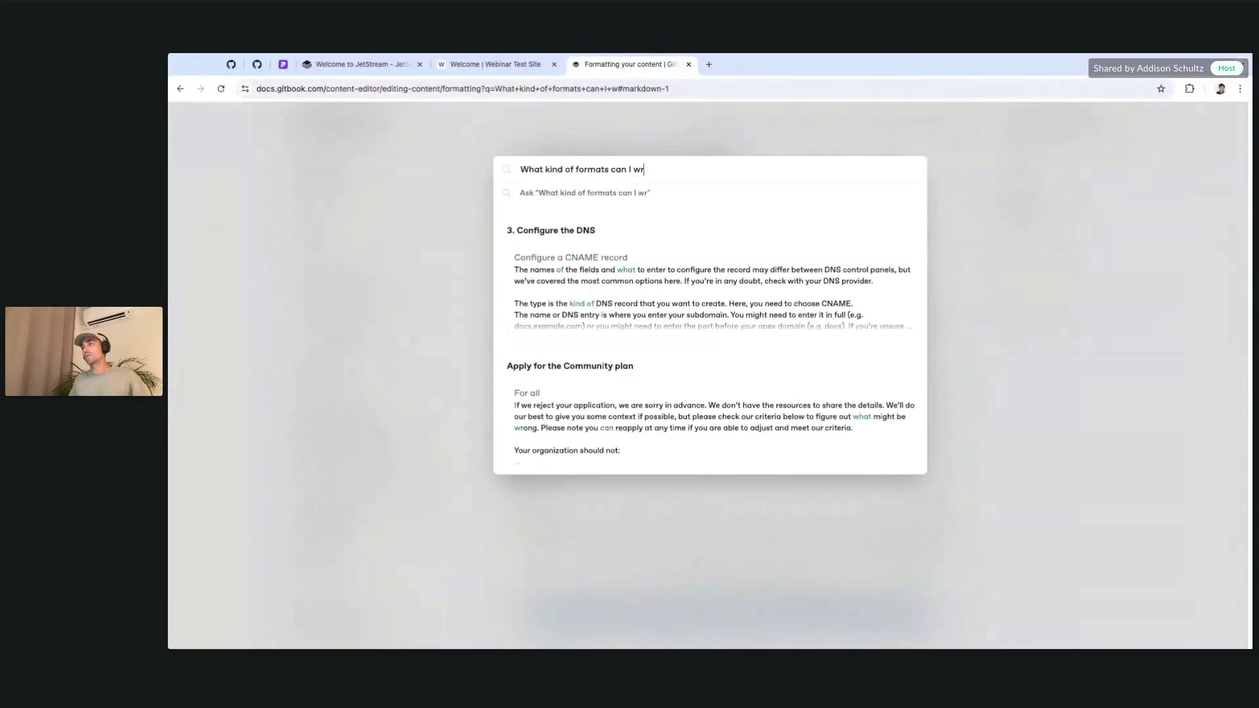
text(ite in GitBook?)
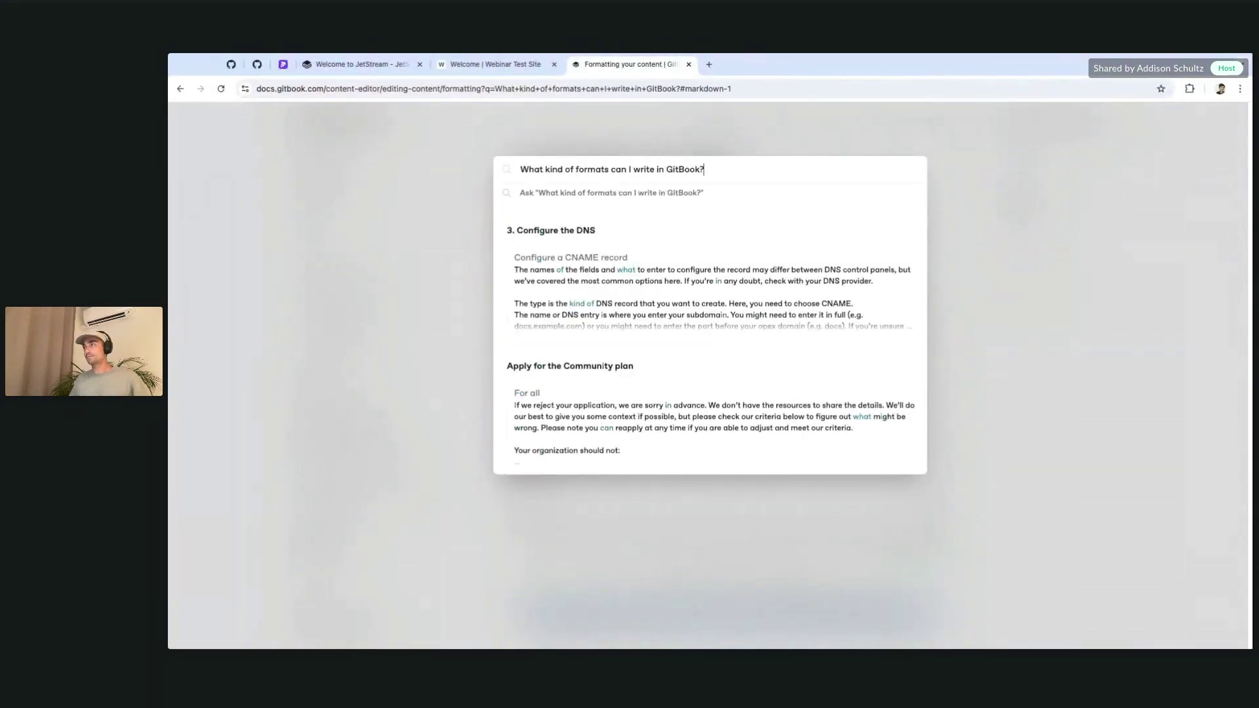
click(674, 197)
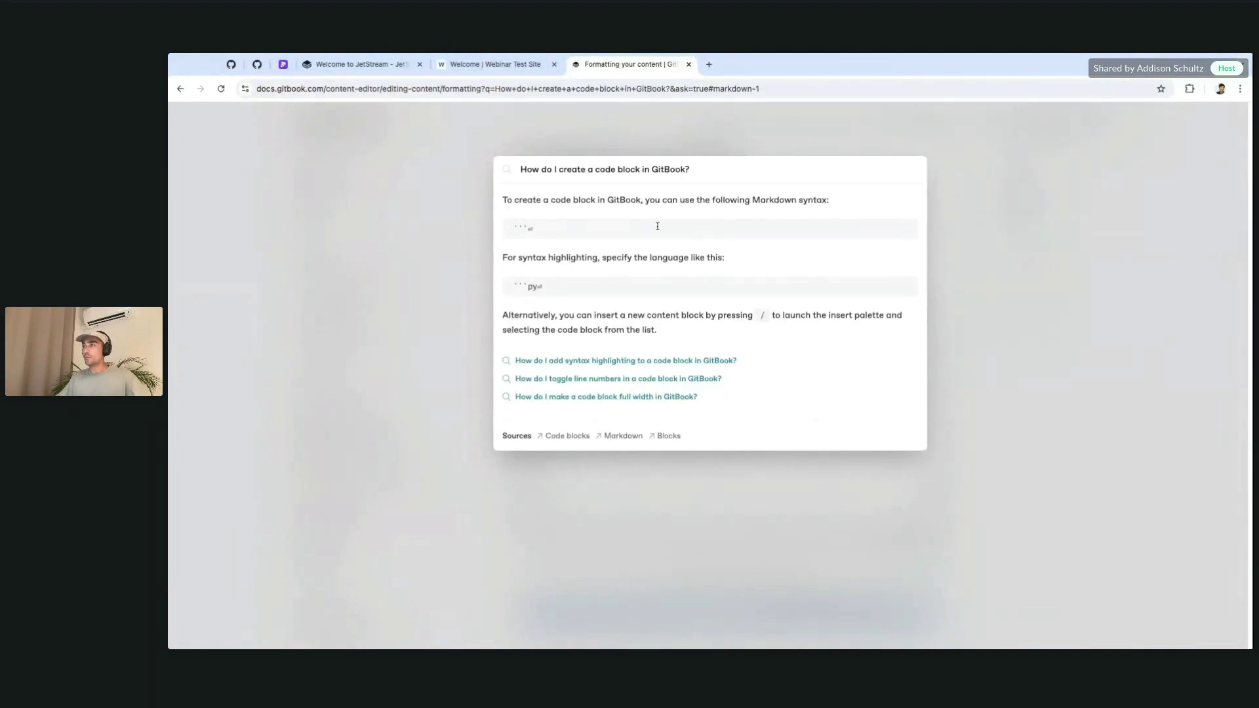
key(Escape)
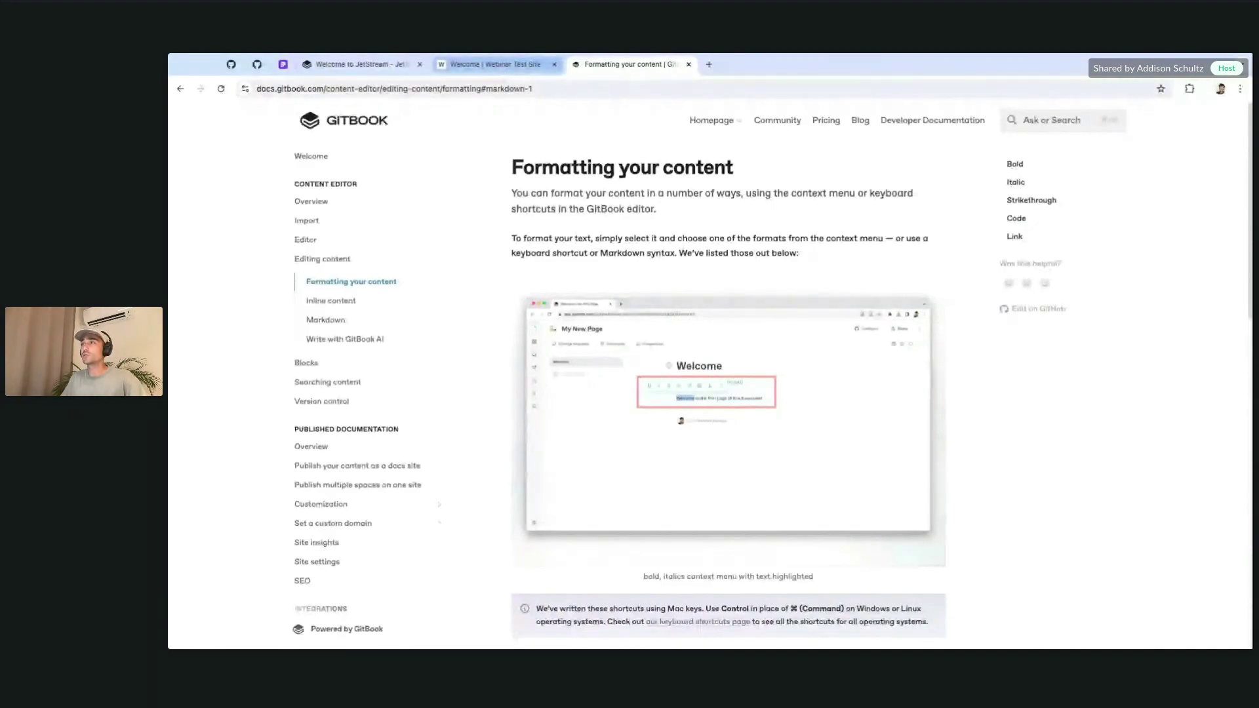
click(492, 65)
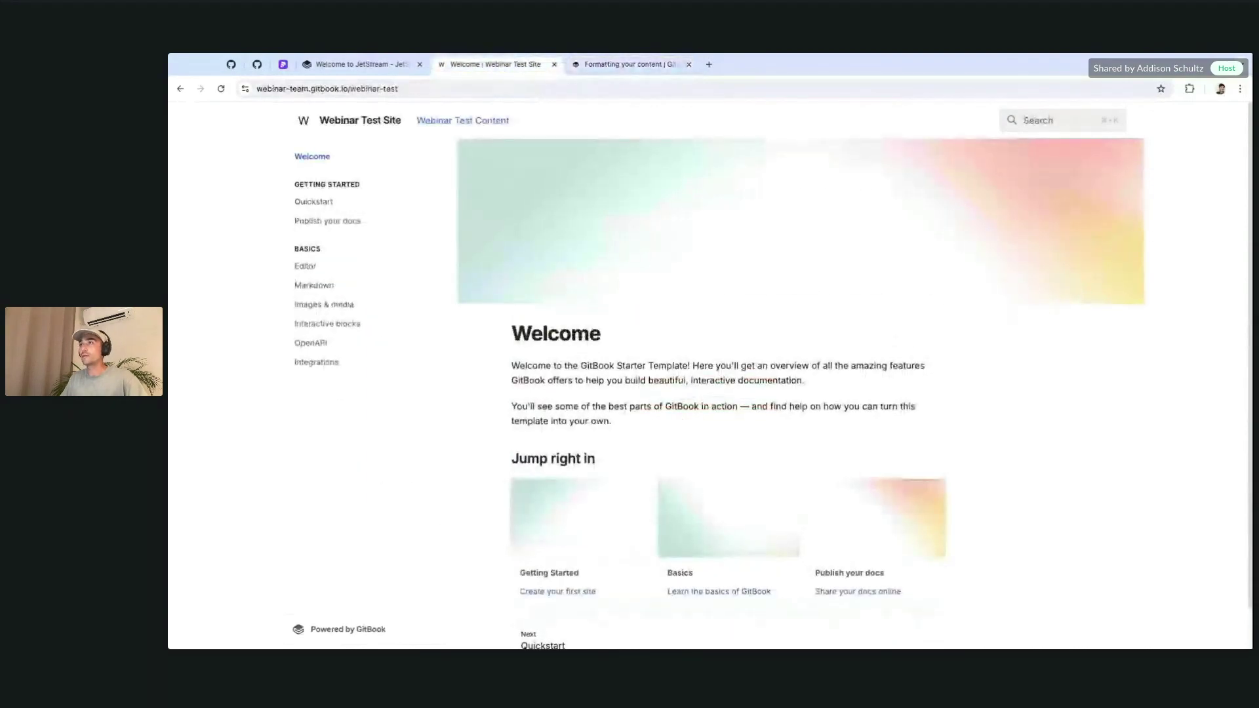
click(386, 66)
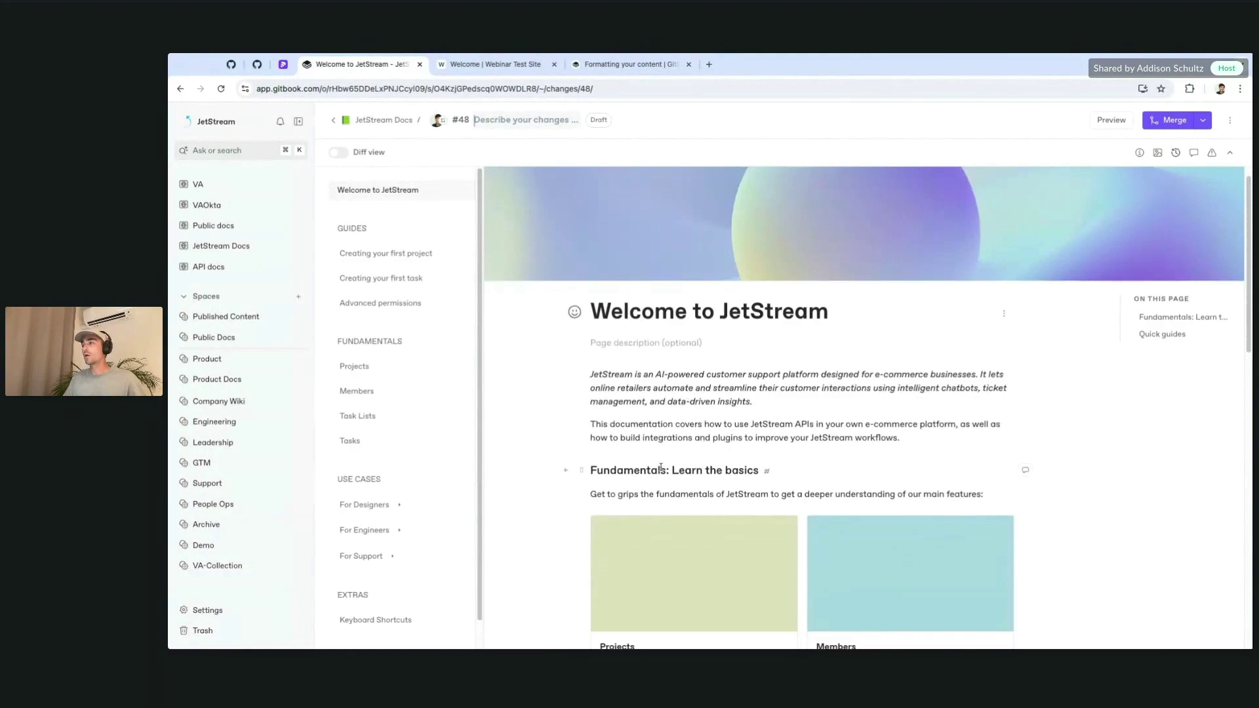
scroll(924, 446, down, 2)
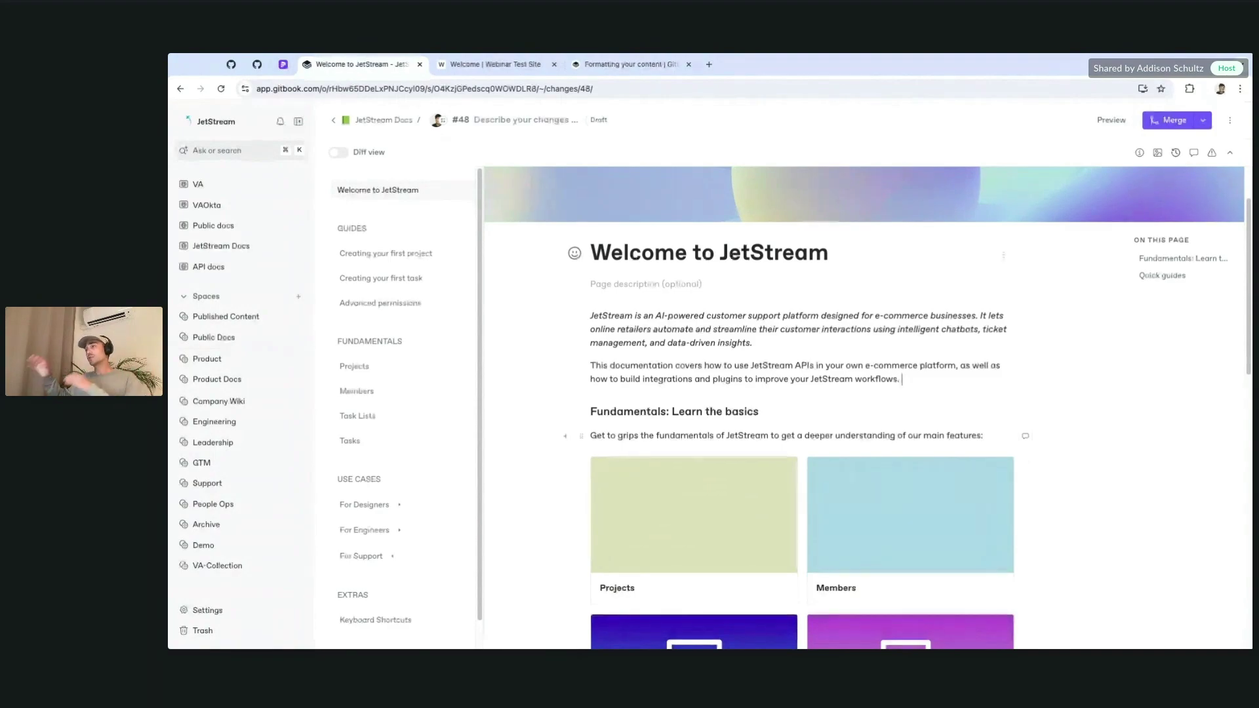
key(Return)
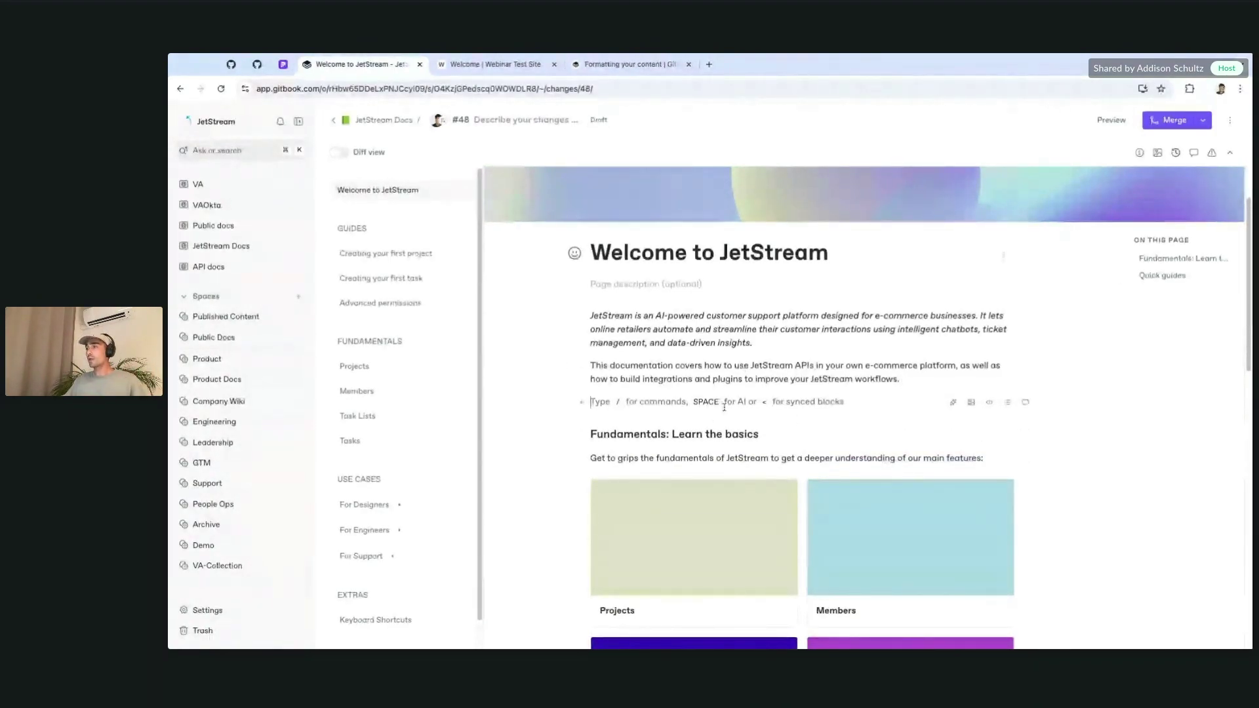
scroll(698, 401, down, 1)
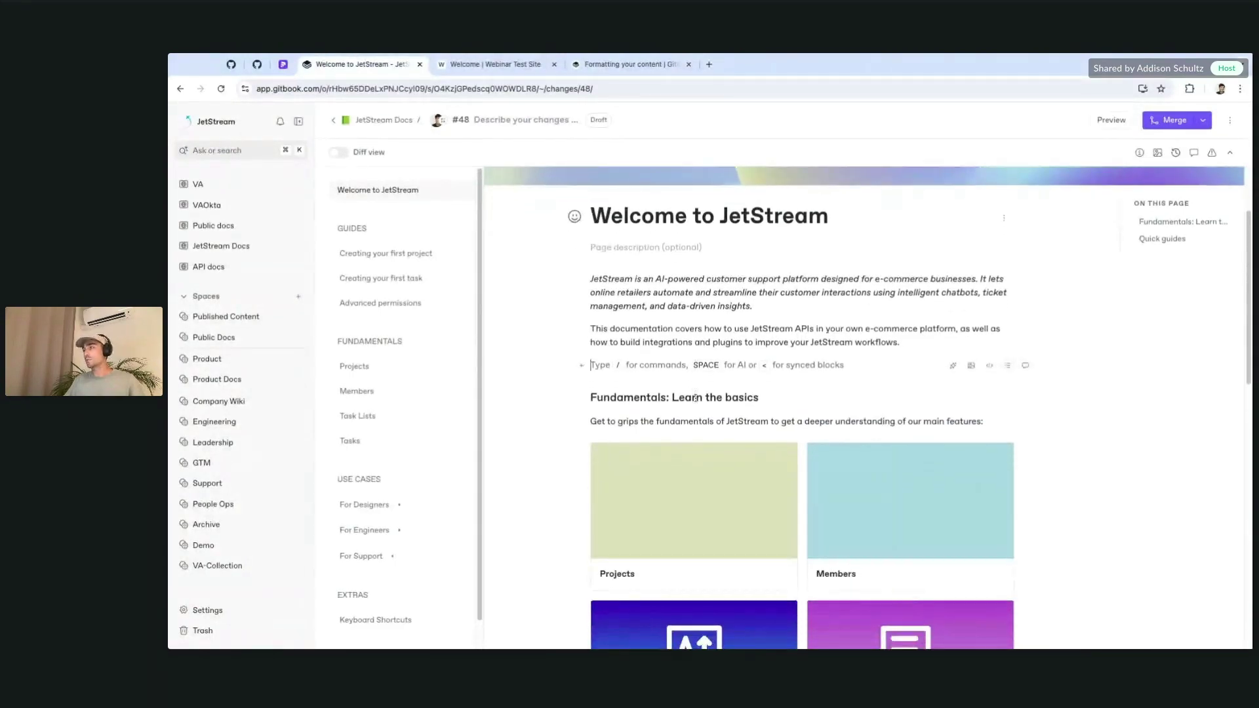
key(space)
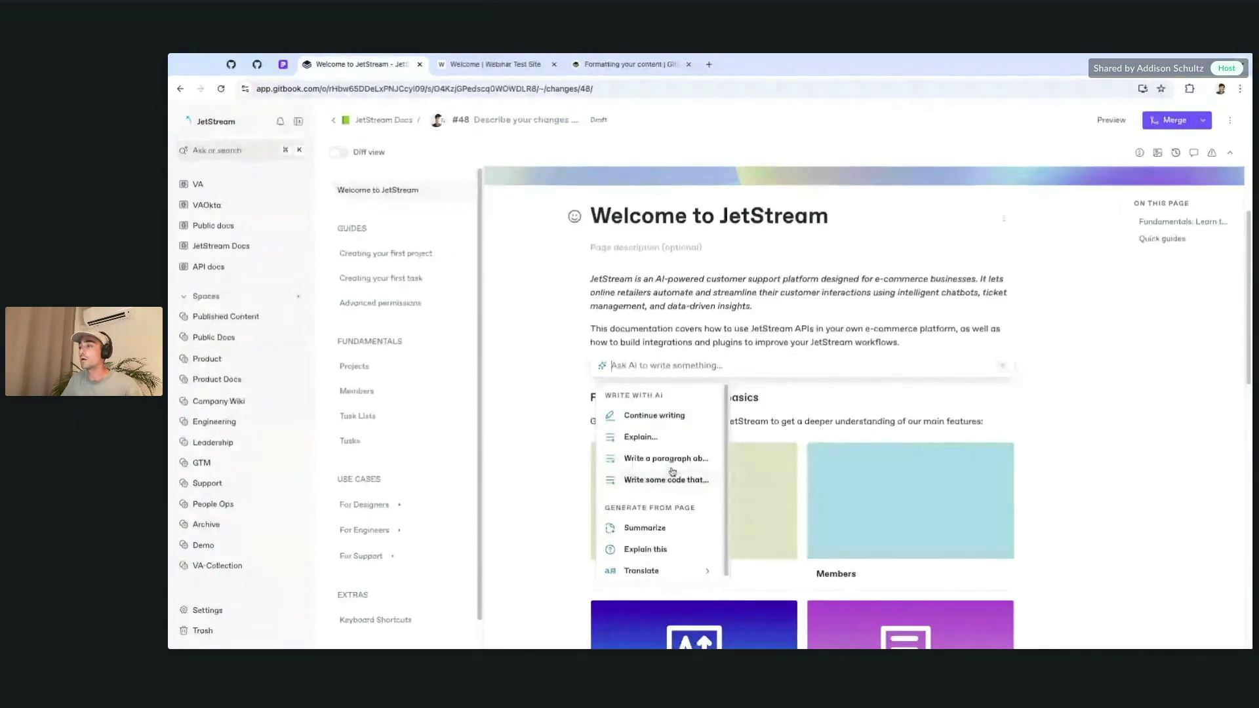
- Replace the second intro paragraph with its AI Translate > Spanish version
key(Escape)
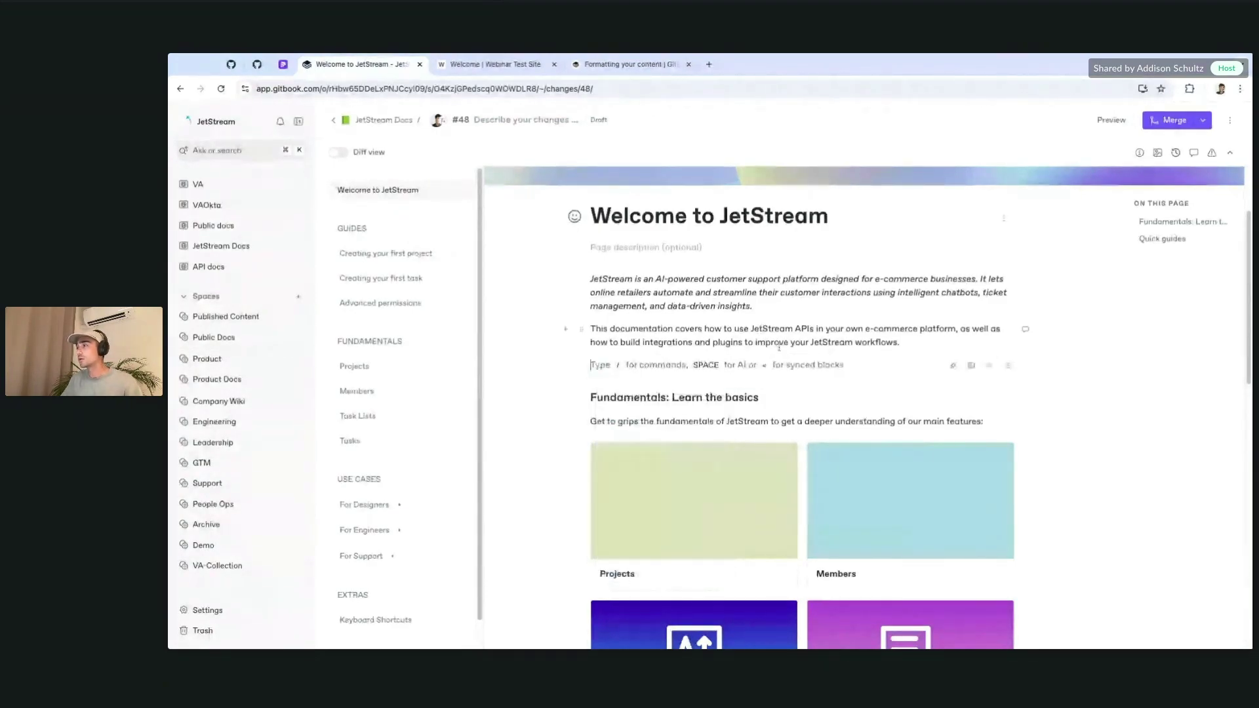
double_click(774, 343)
click(779, 348)
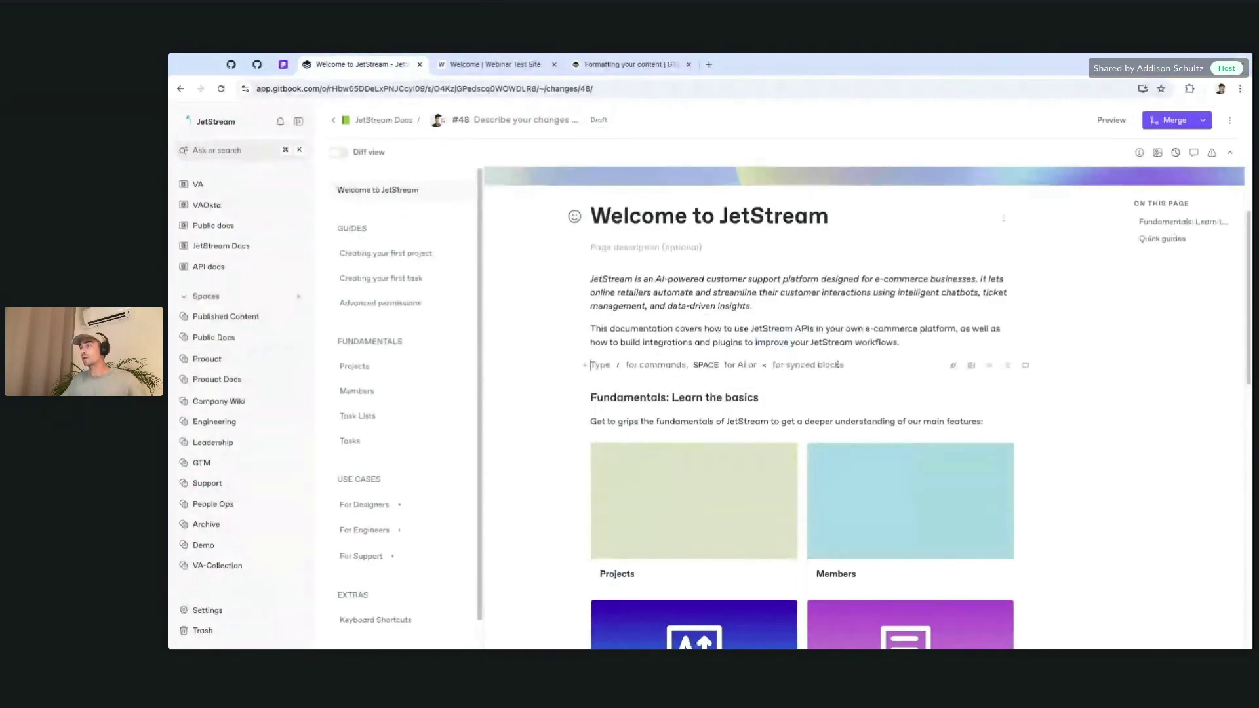
triple_click(928, 338)
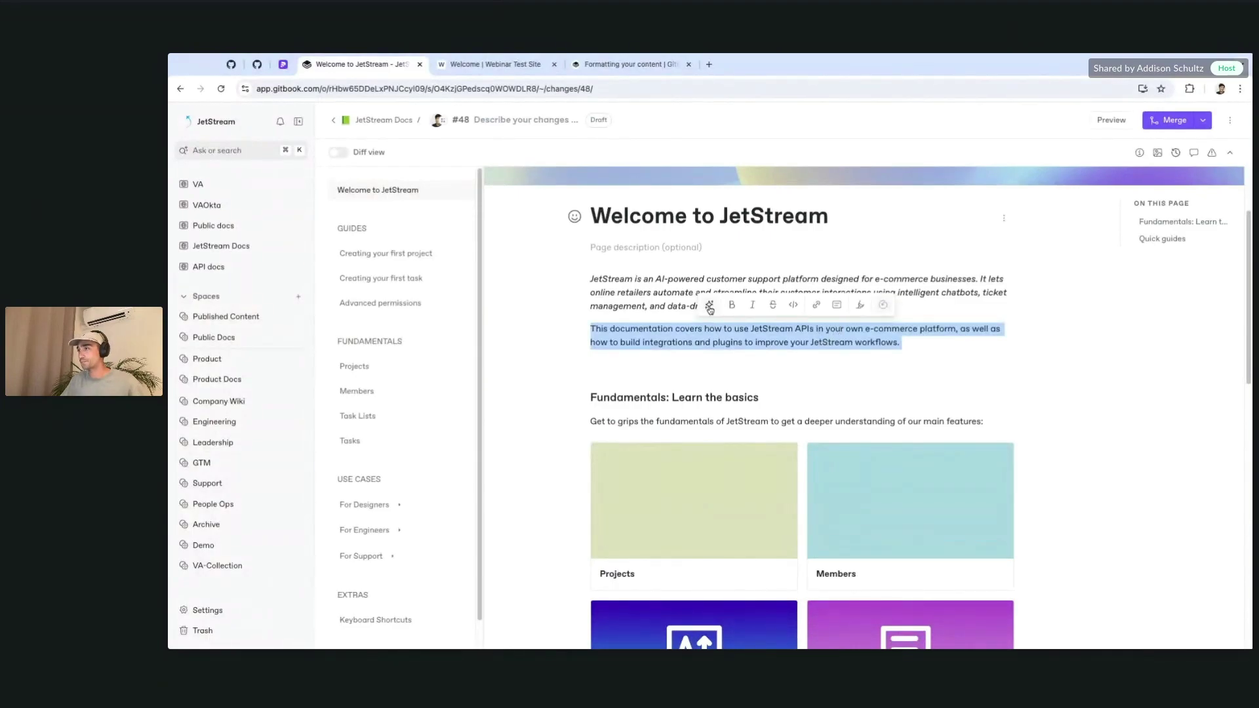
click(710, 306)
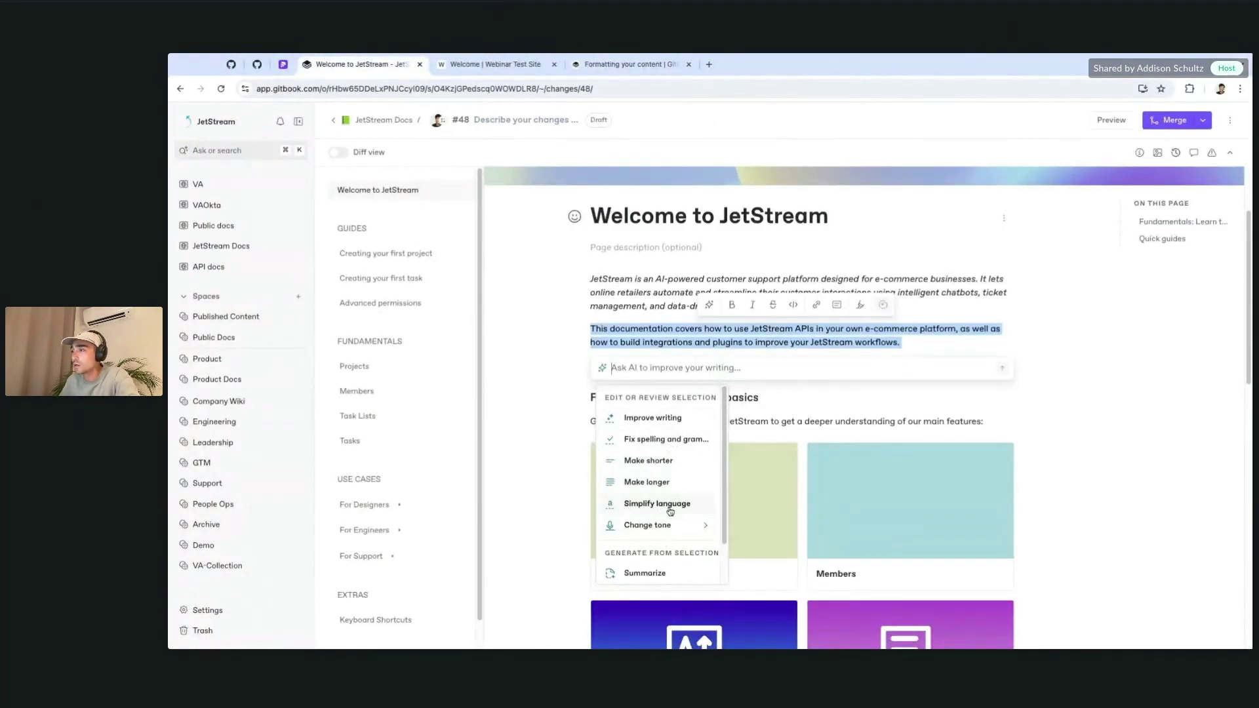
scroll(669, 571, down, 1)
mouse_move(669, 574)
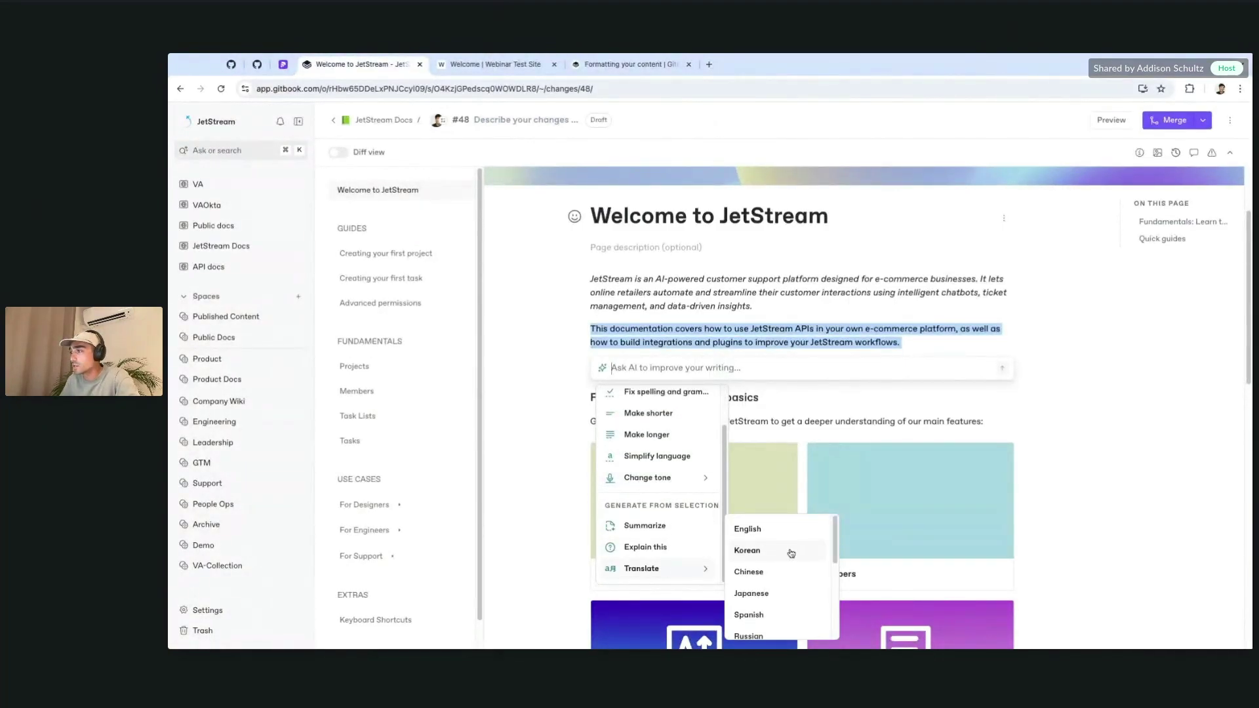
scroll(790, 553, down, 1)
click(787, 592)
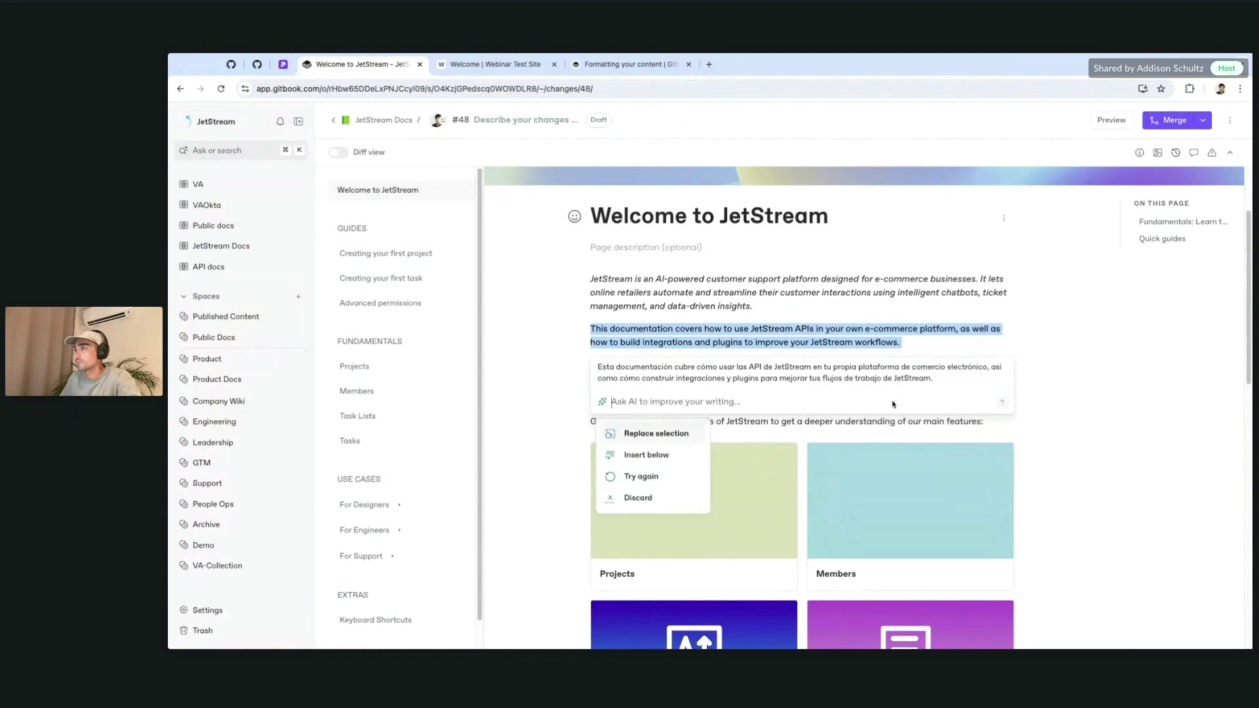
click(641, 436)
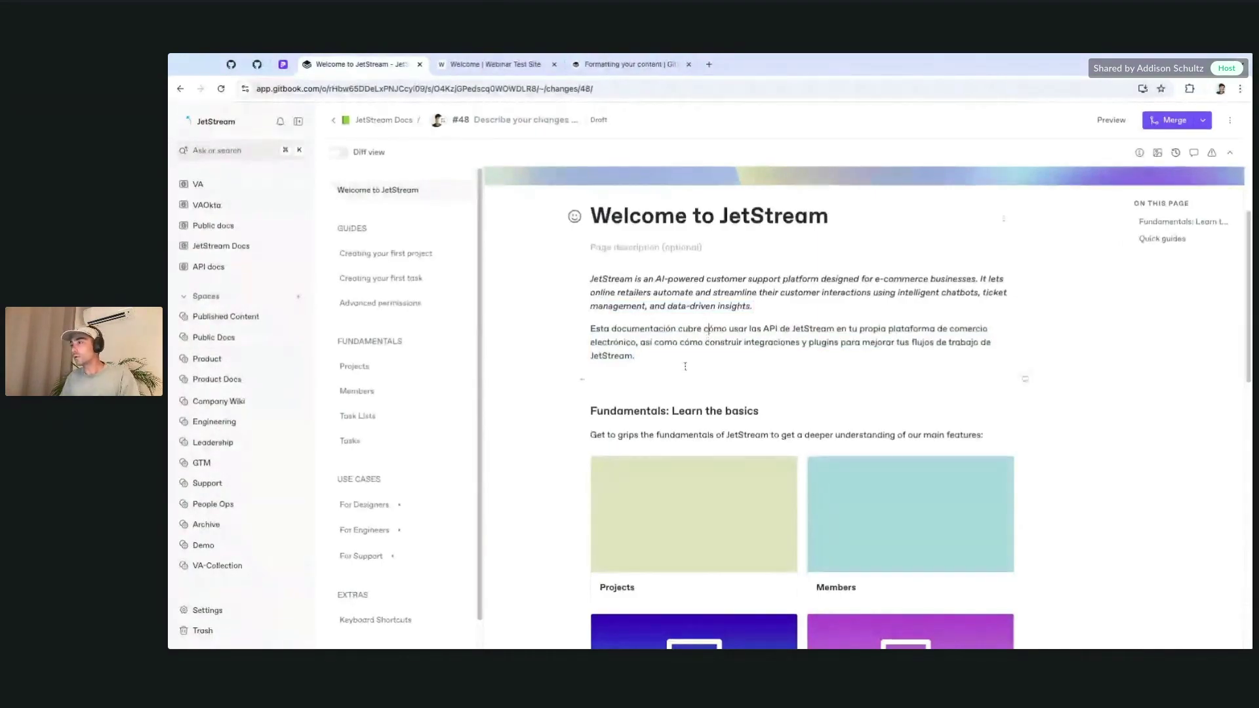
click(688, 360)
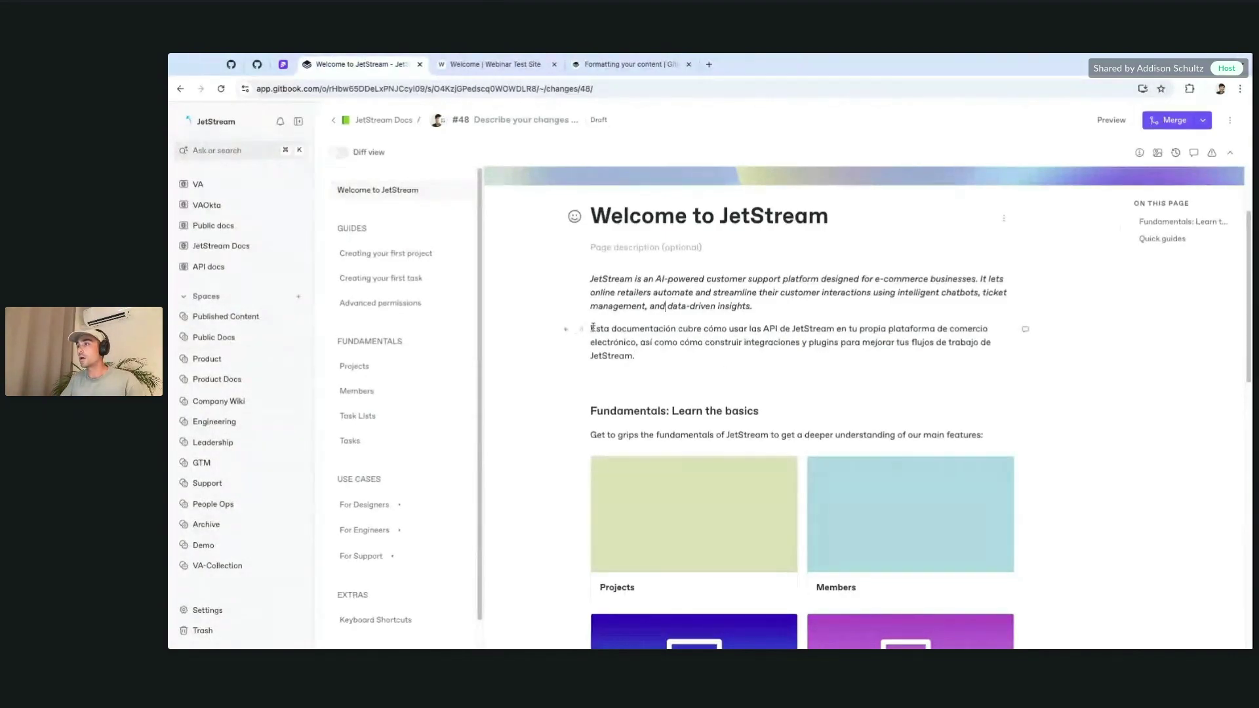
click(702, 365)
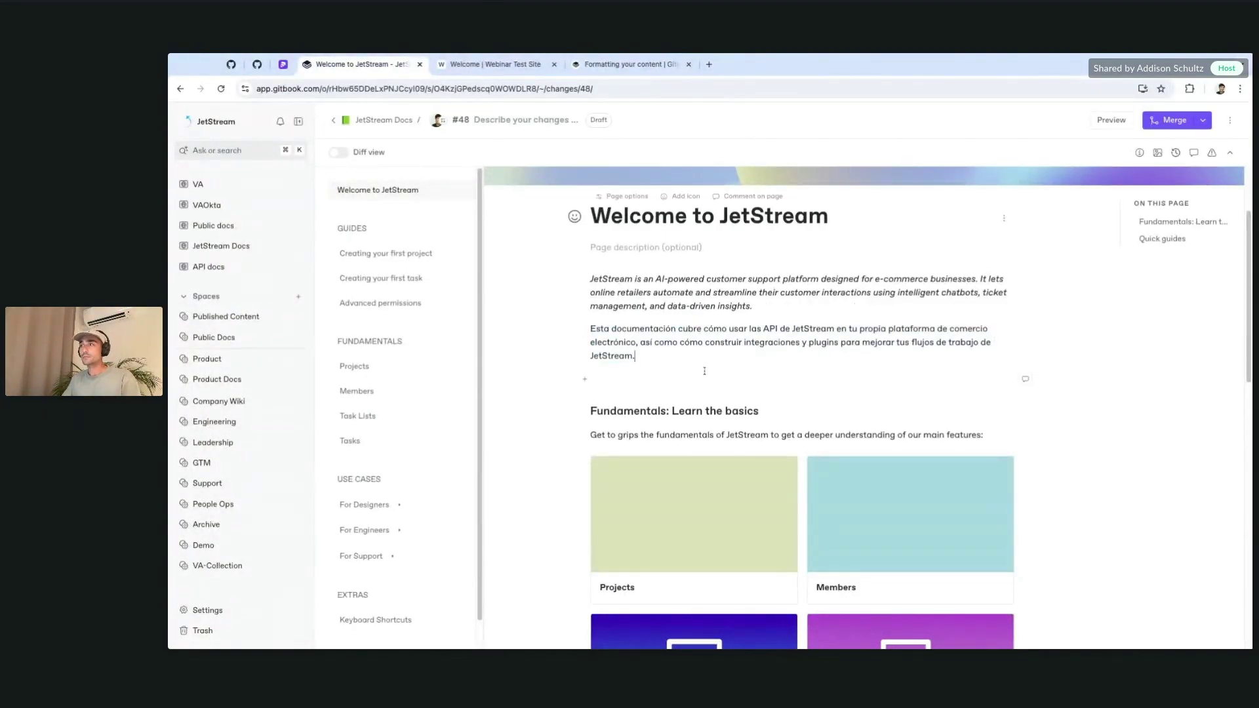
- Add a blank line under the Spanish paragraph with the Write with AI prompt open
key(Return)
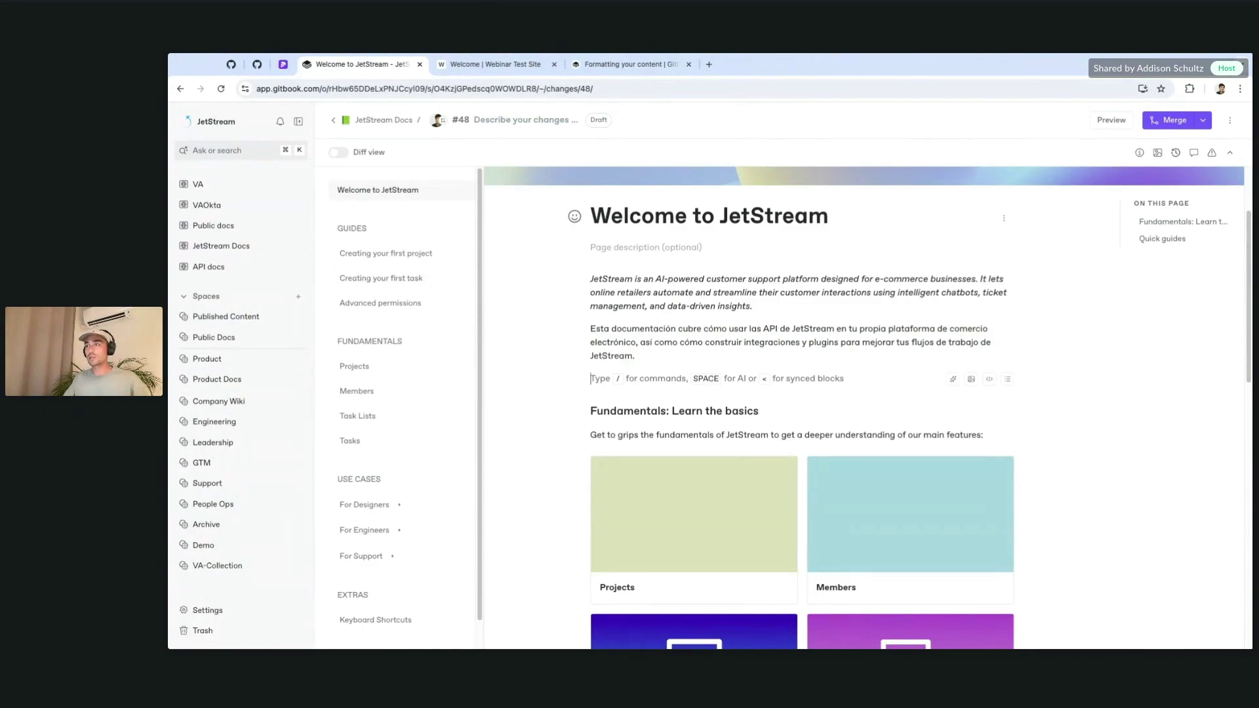
key(space)
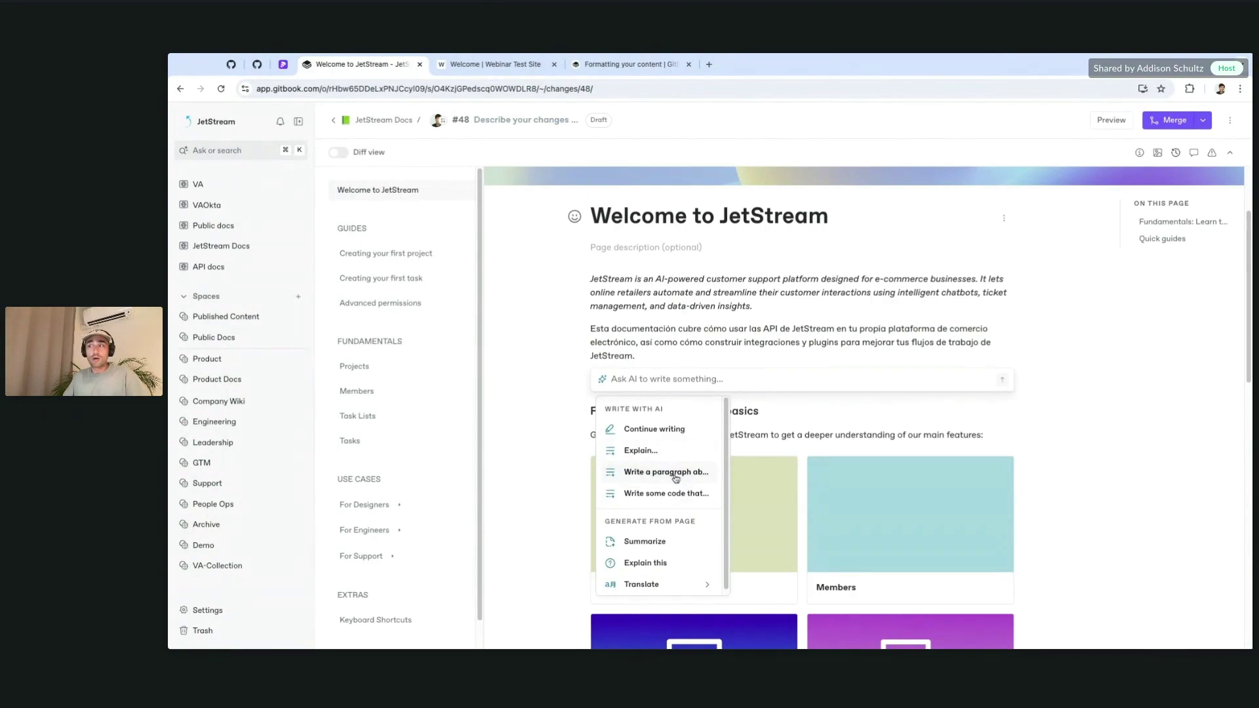
scroll(677, 486, down, 1)
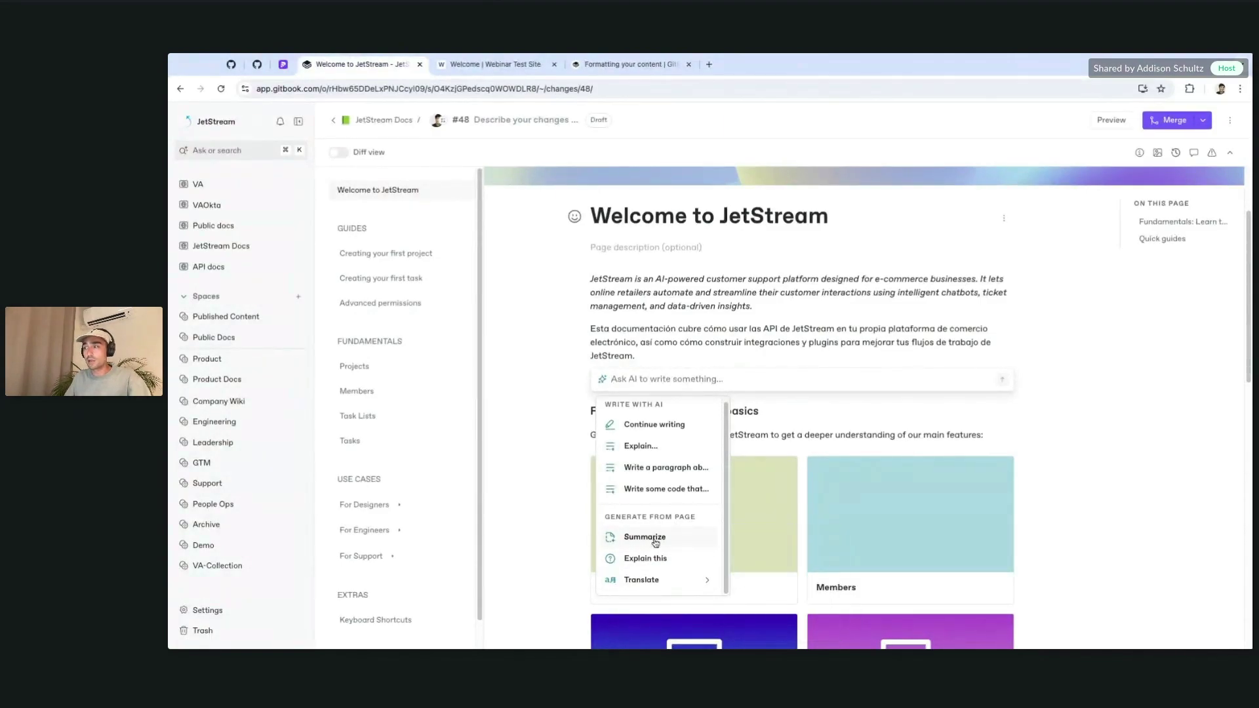
- Dismiss the AI prompt and switch to the GitBook organization
key(Escape)
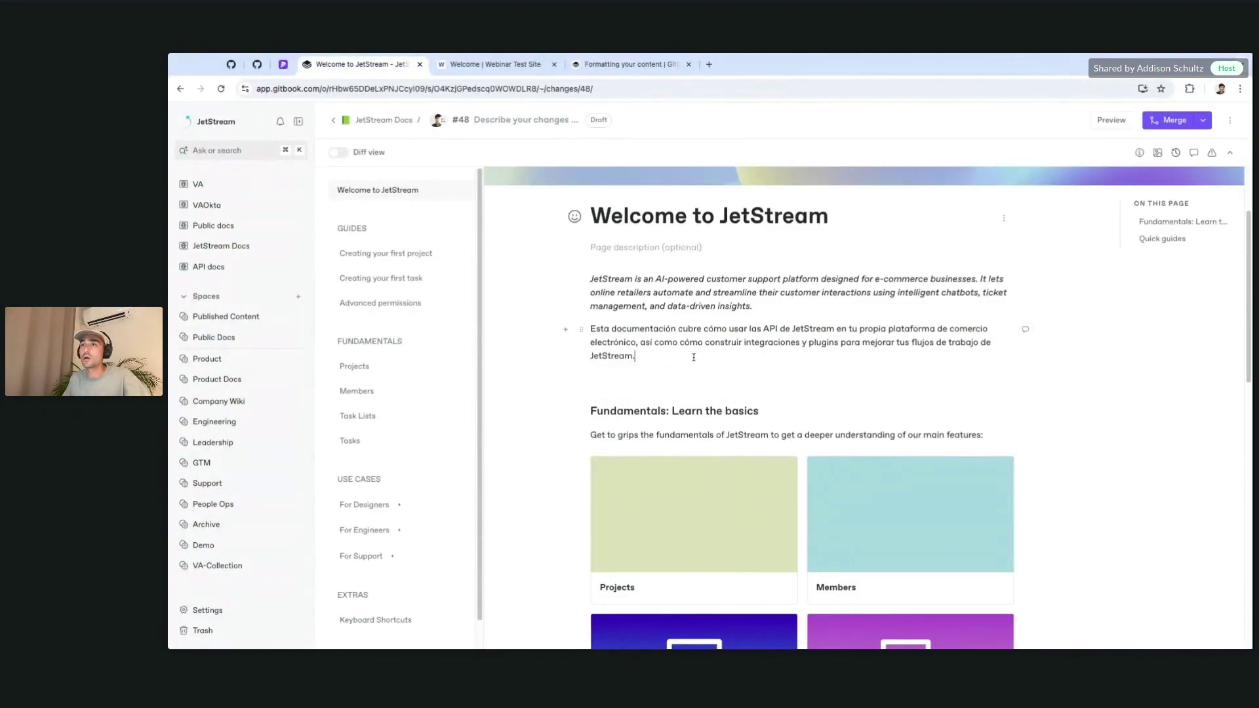
scroll(237, 328, up, 4)
click(221, 121)
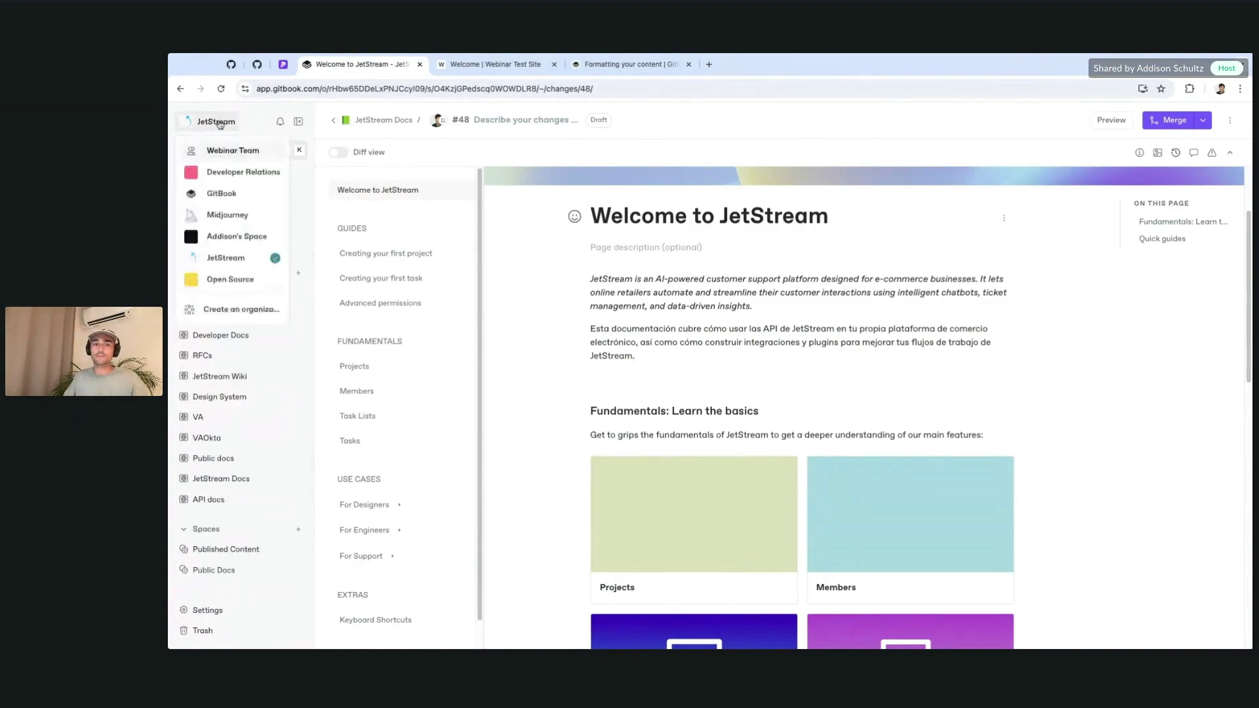
click(240, 194)
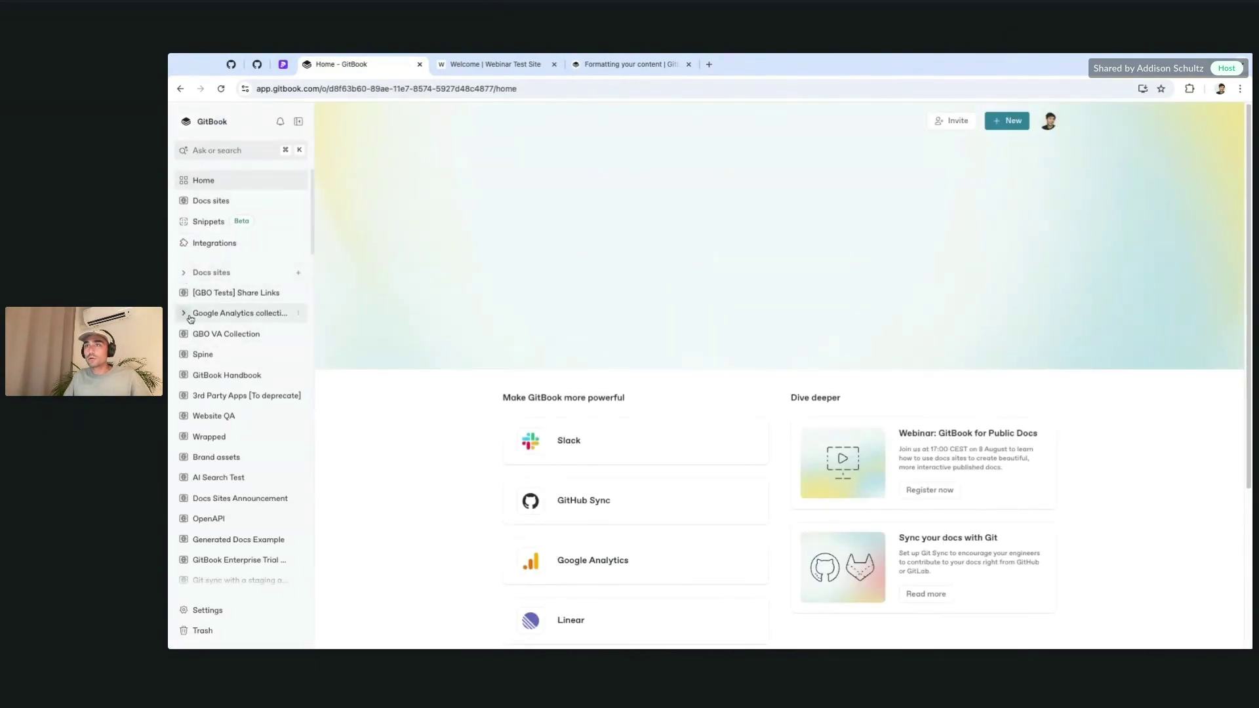
- Scroll through the GitBook organization sidebar and reload its home page
scroll(197, 295, down, 10)
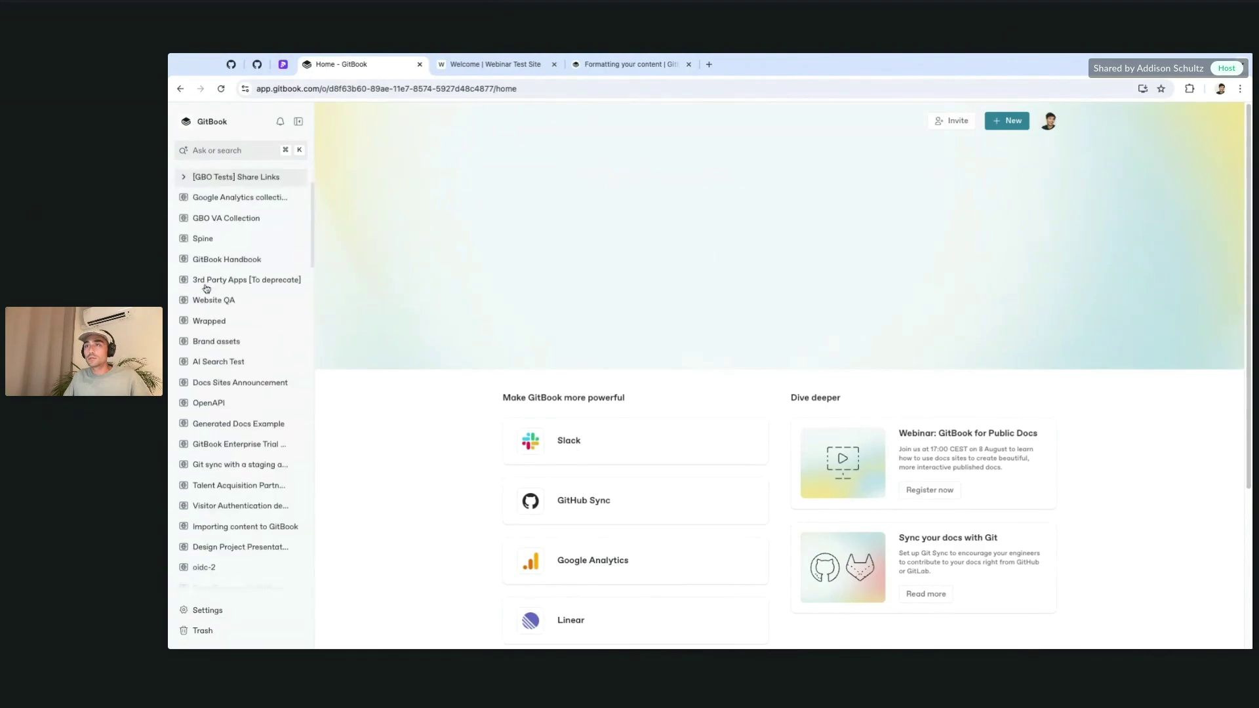
scroll(233, 463, down, 10)
scroll(248, 486, down, 1)
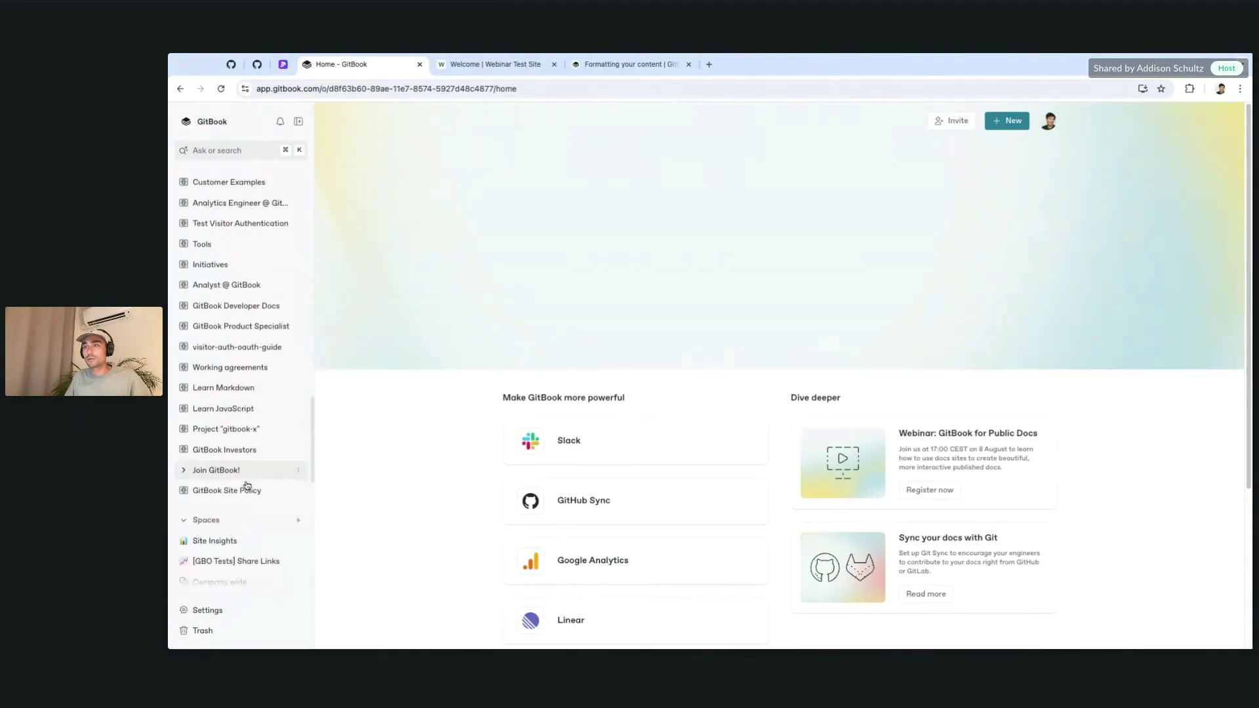
scroll(249, 472, up, 5)
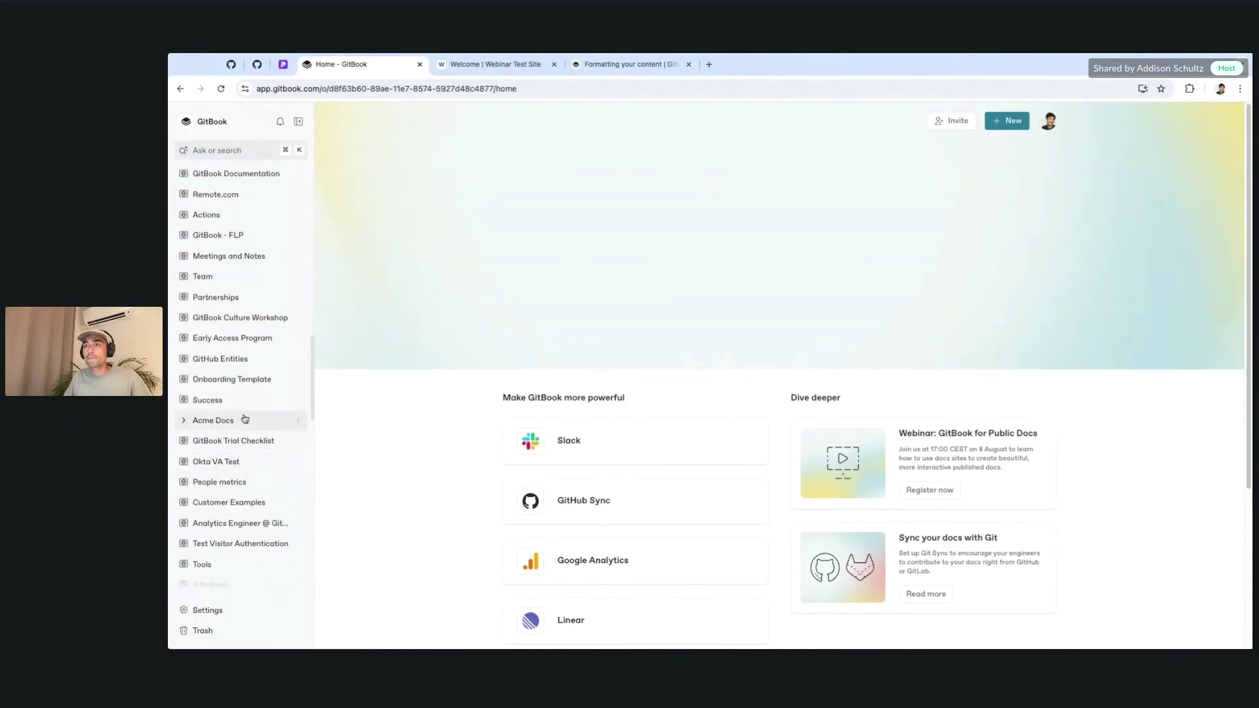
scroll(246, 440, up, 3)
scroll(245, 427, up, 6)
scroll(245, 426, up, 4)
scroll(245, 426, down, 10)
scroll(244, 426, down, 8)
key(super+r)
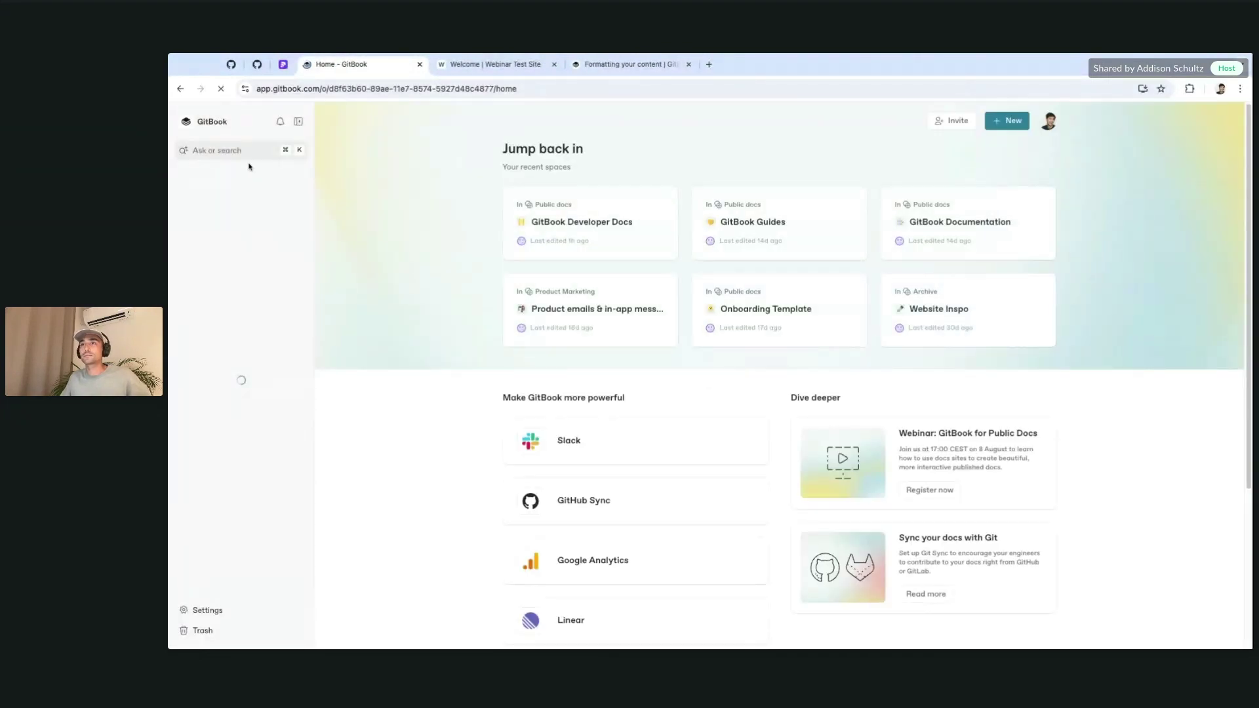
- Open GitBook Developer Docs with the sidebar collapsed and show its site overview insights
click(562, 235)
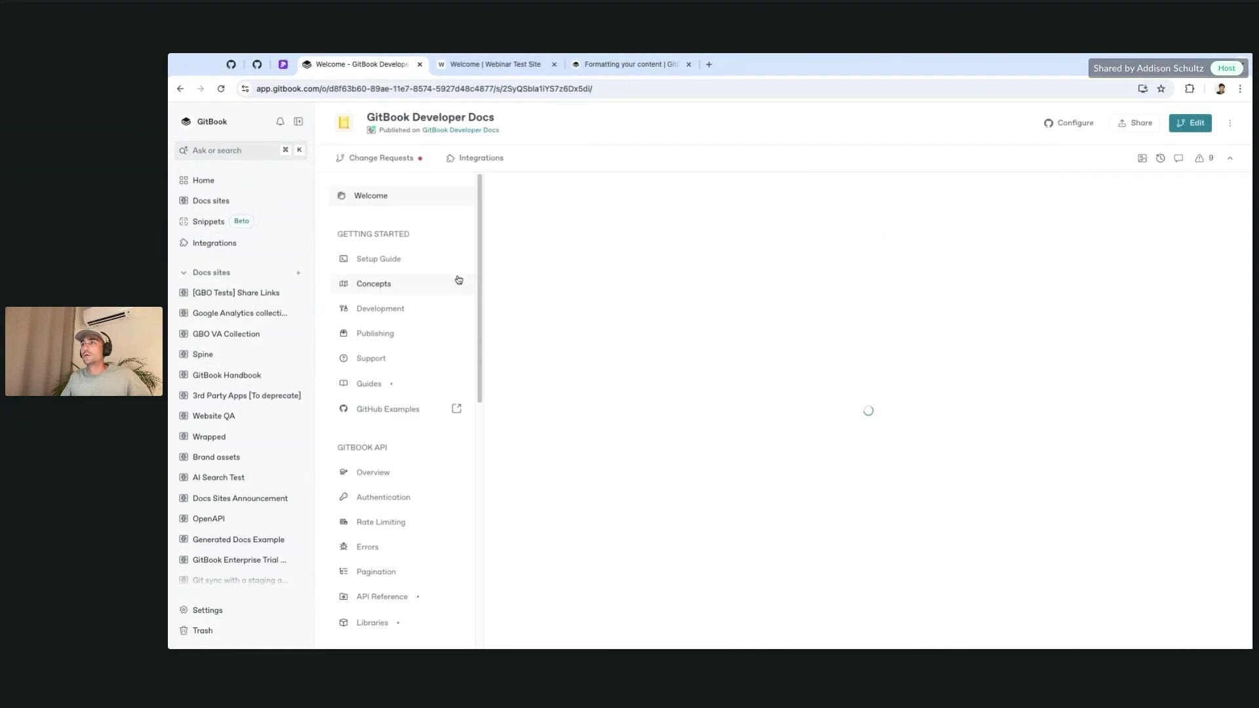
click(298, 122)
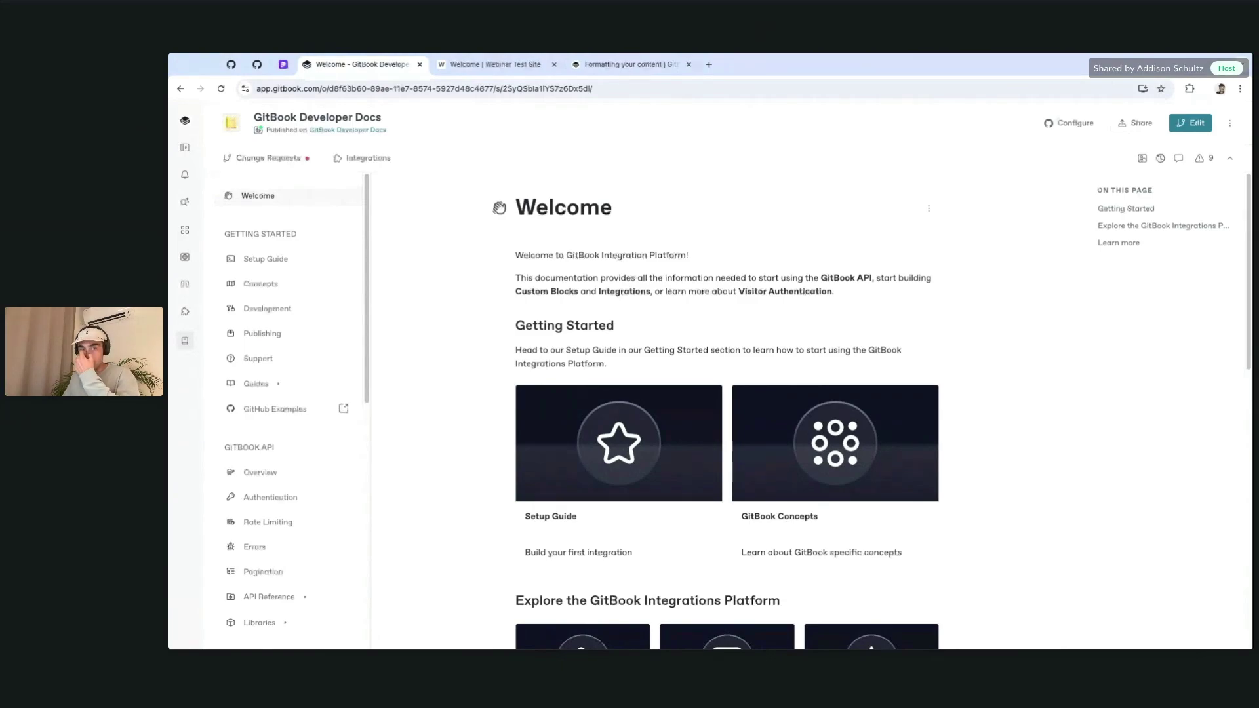
click(374, 131)
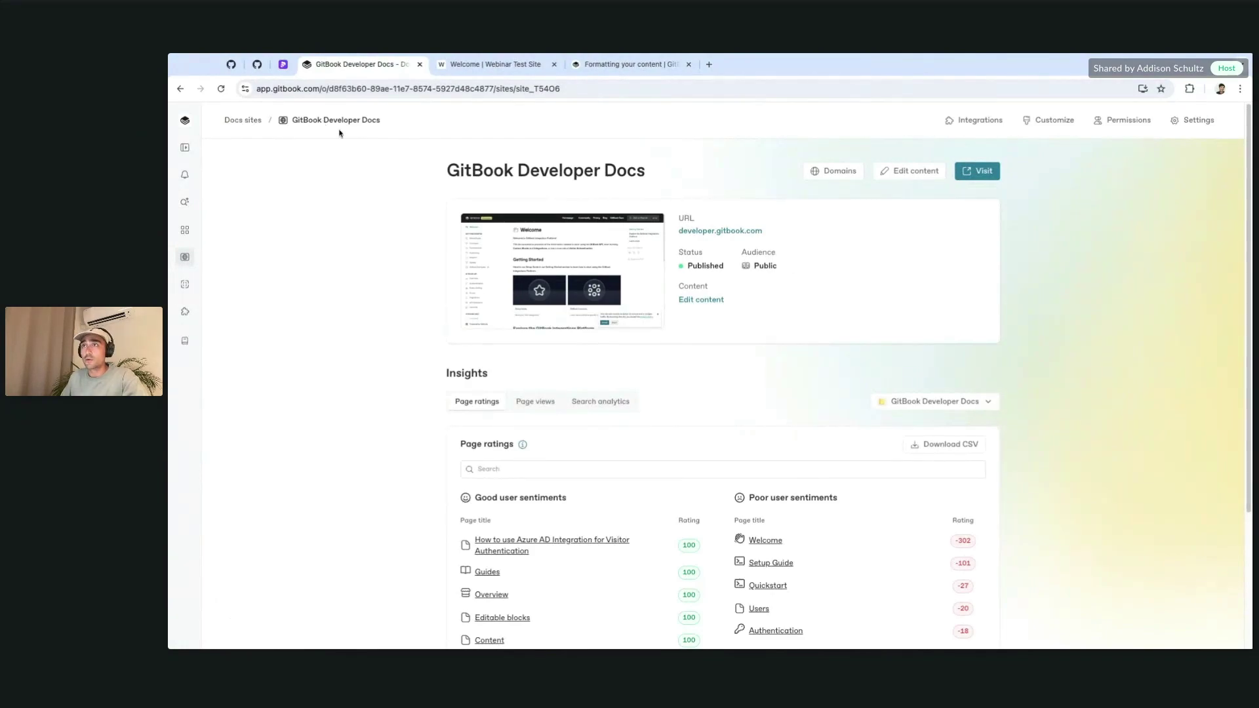
- Close the Webinar Test Site and Formatting your content tabs
click(498, 64)
click(554, 65)
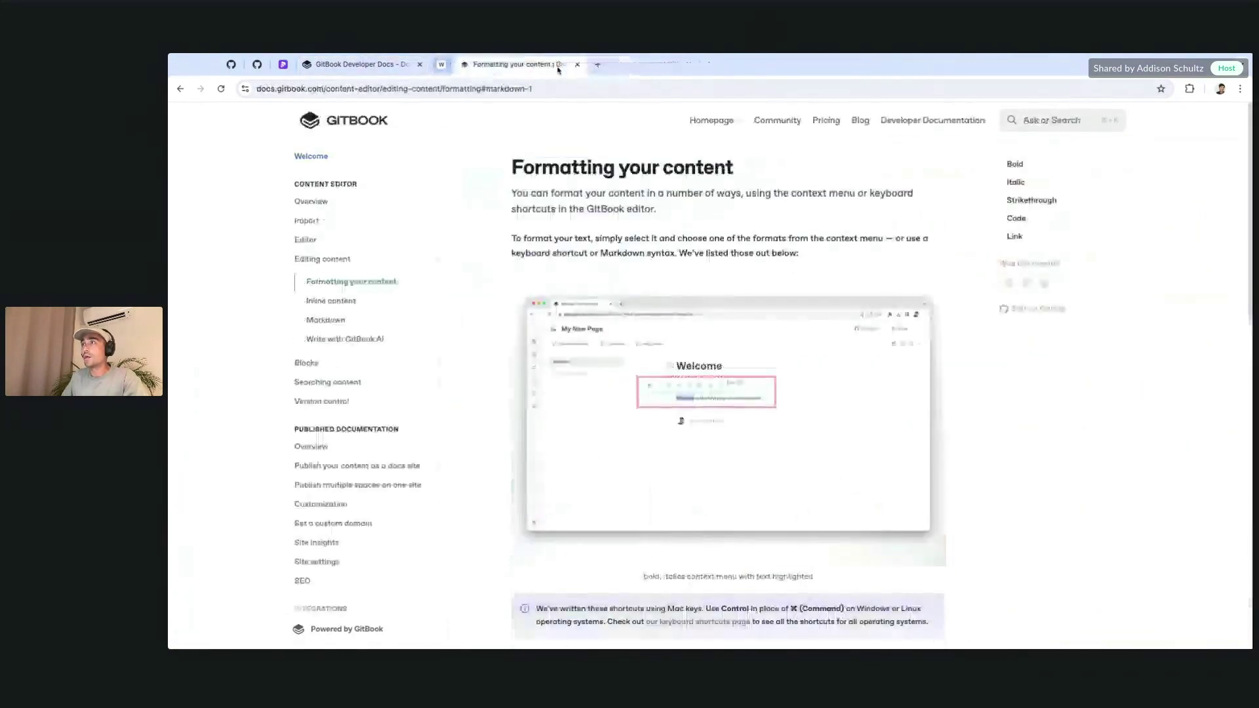
click(576, 64)
- Open developer.gitbook.com in a new tab and look over its Welcome page
key(ctrl+t)
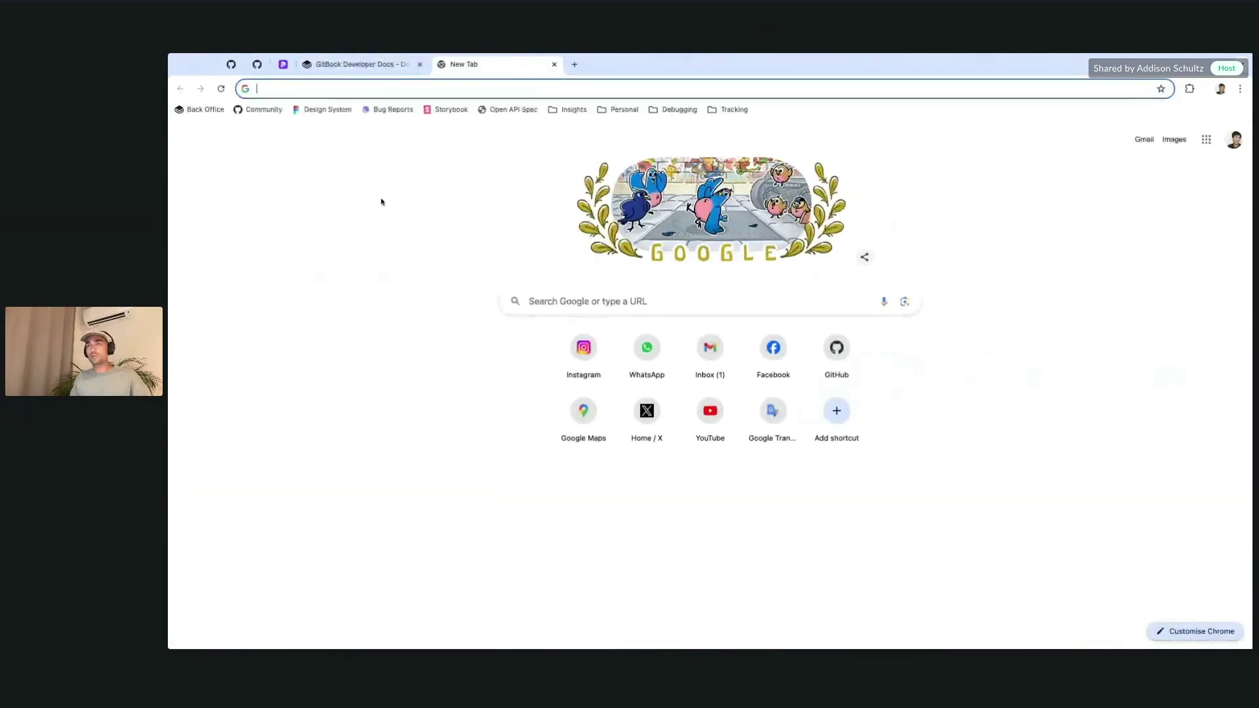
text(developer.gitbook.com)
key(Return)
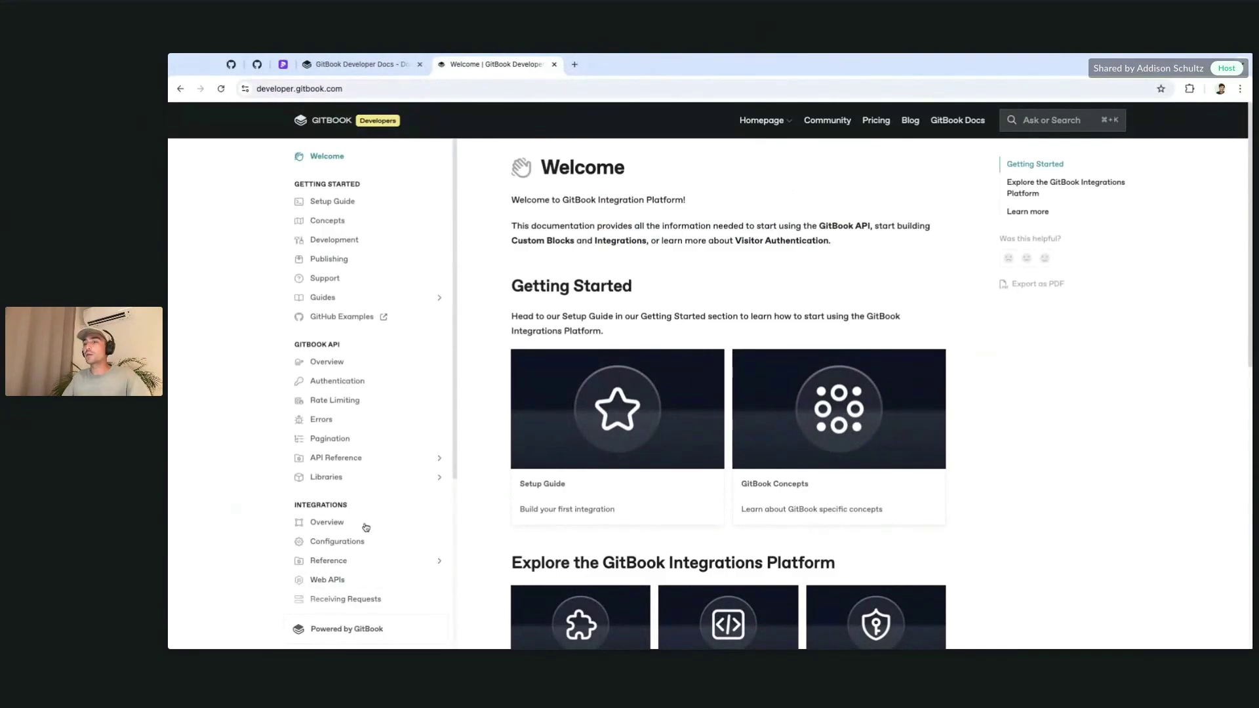
scroll(365, 525, down, 1)
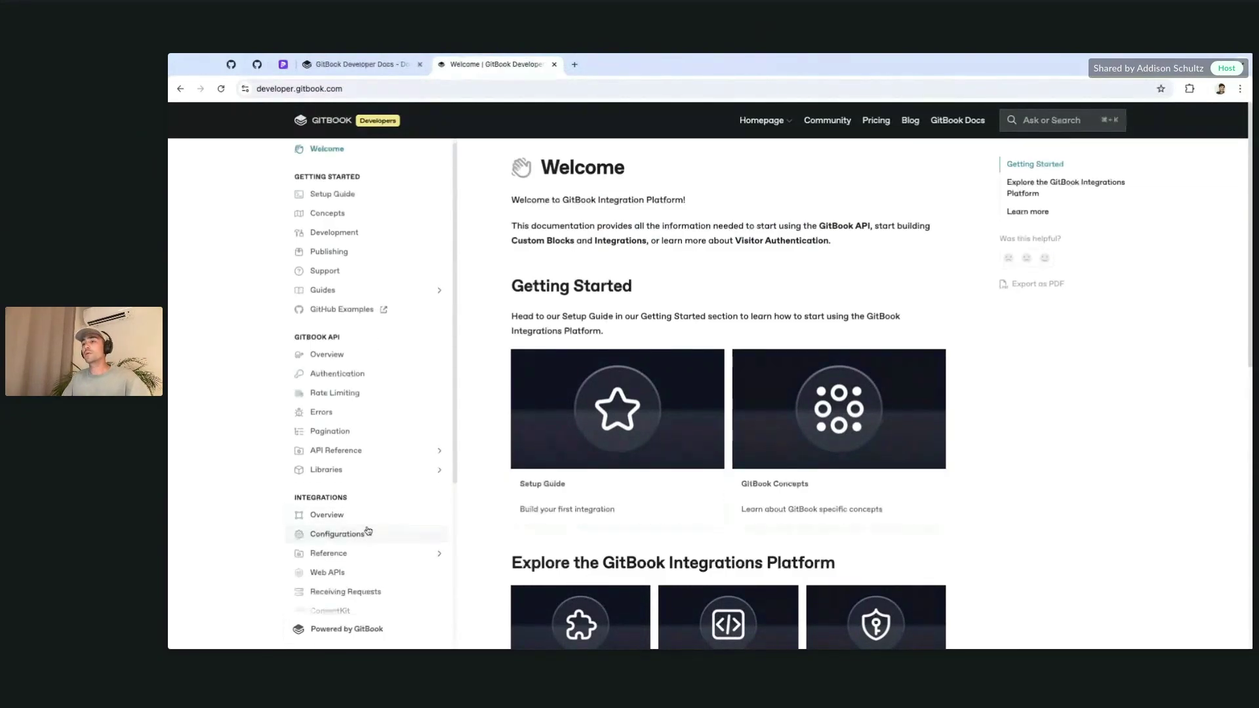
scroll(368, 531, down, 5)
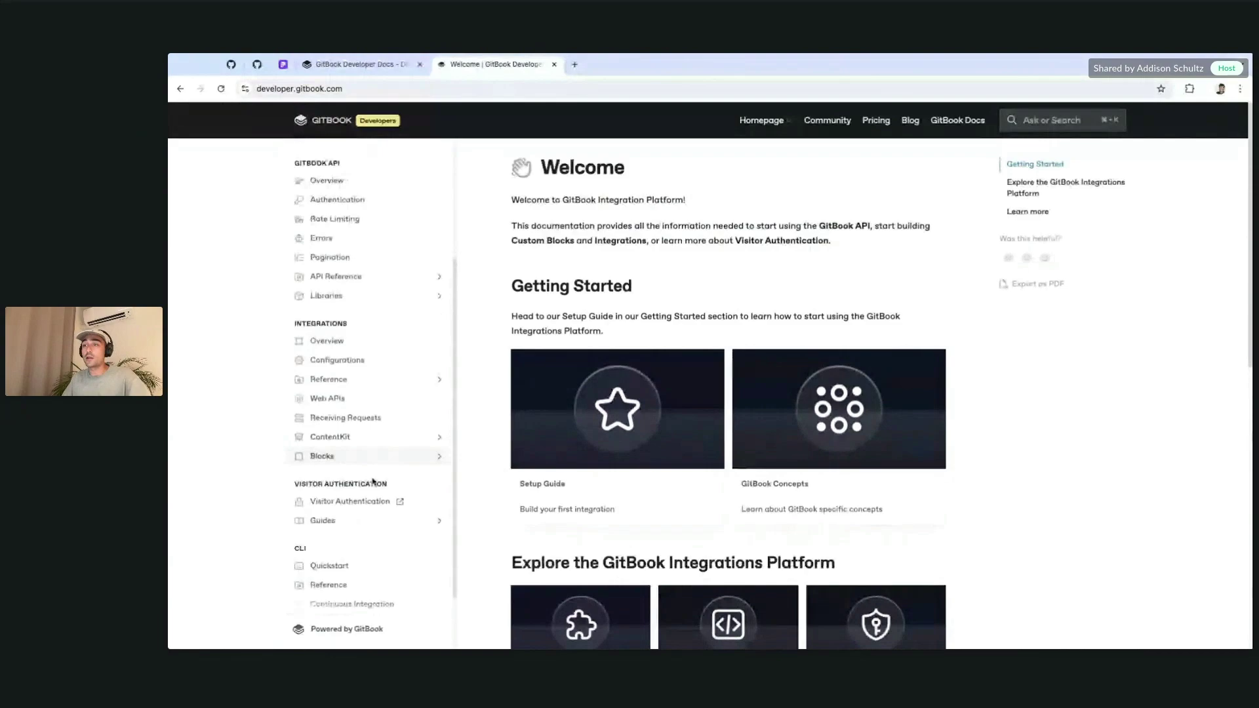
scroll(378, 464, up, 5)
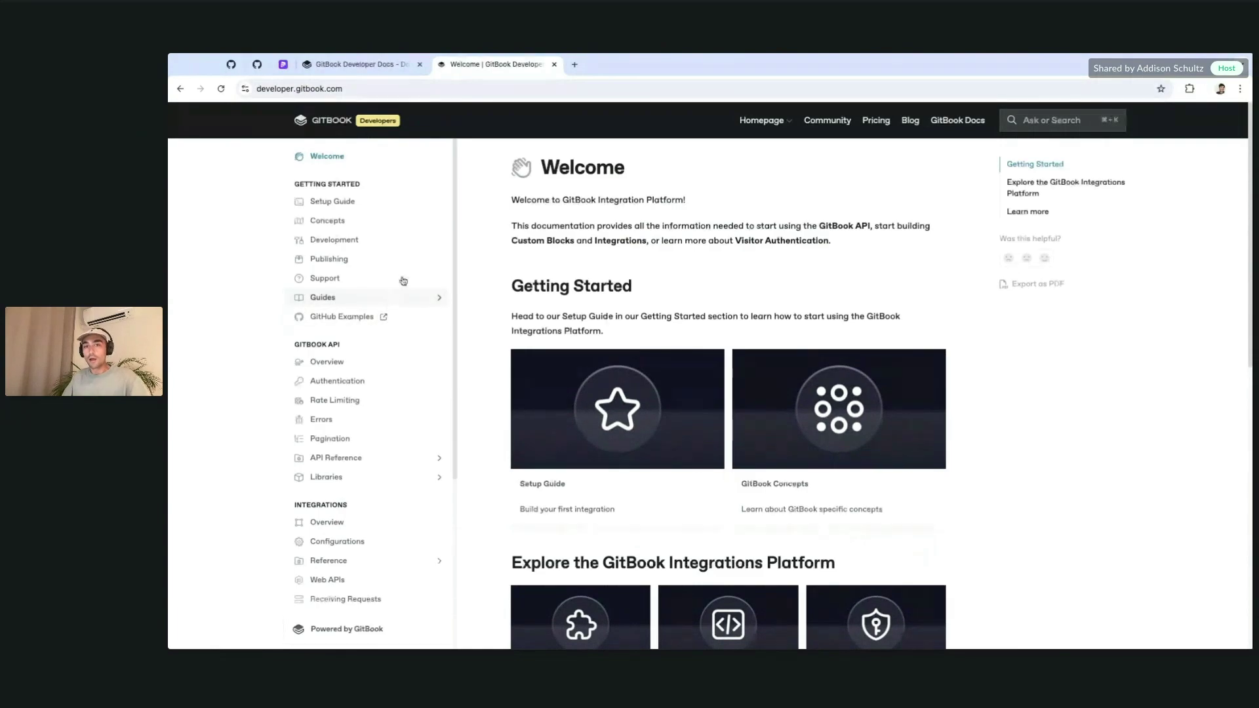
- Back on the Developer Docs dashboard, compare the page views and page ratings lists
click(354, 64)
scroll(541, 425, down, 3)
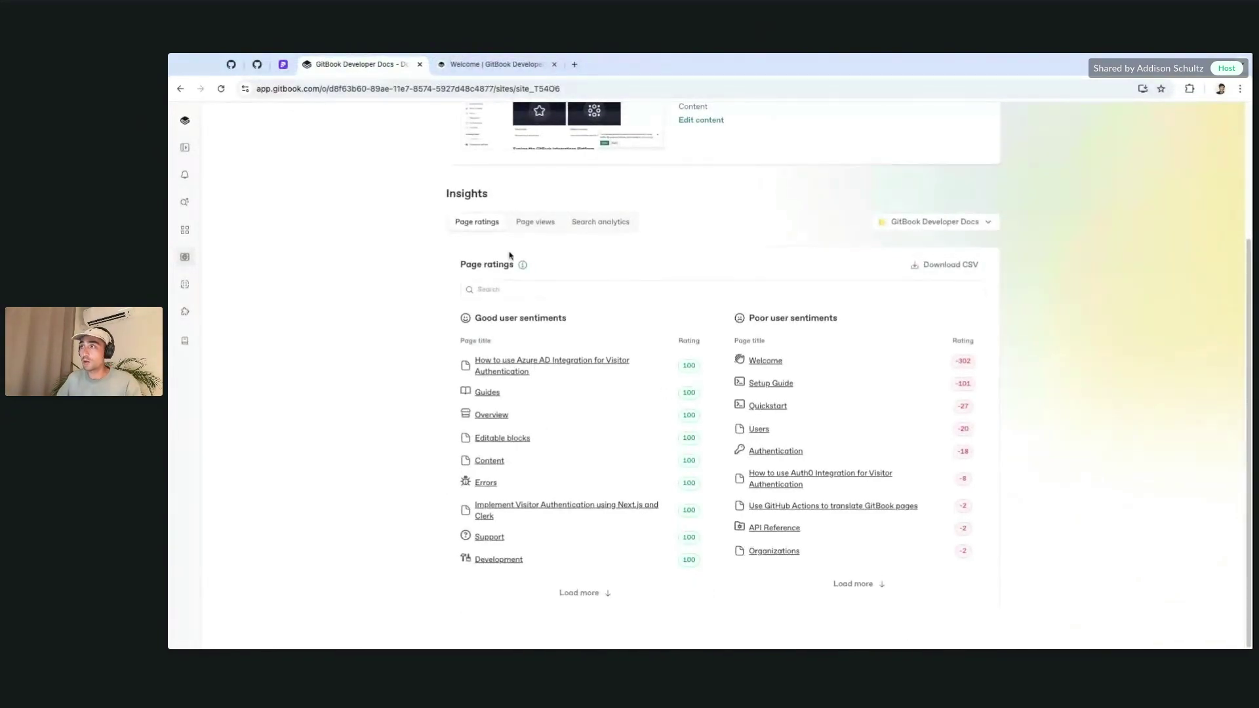
click(544, 223)
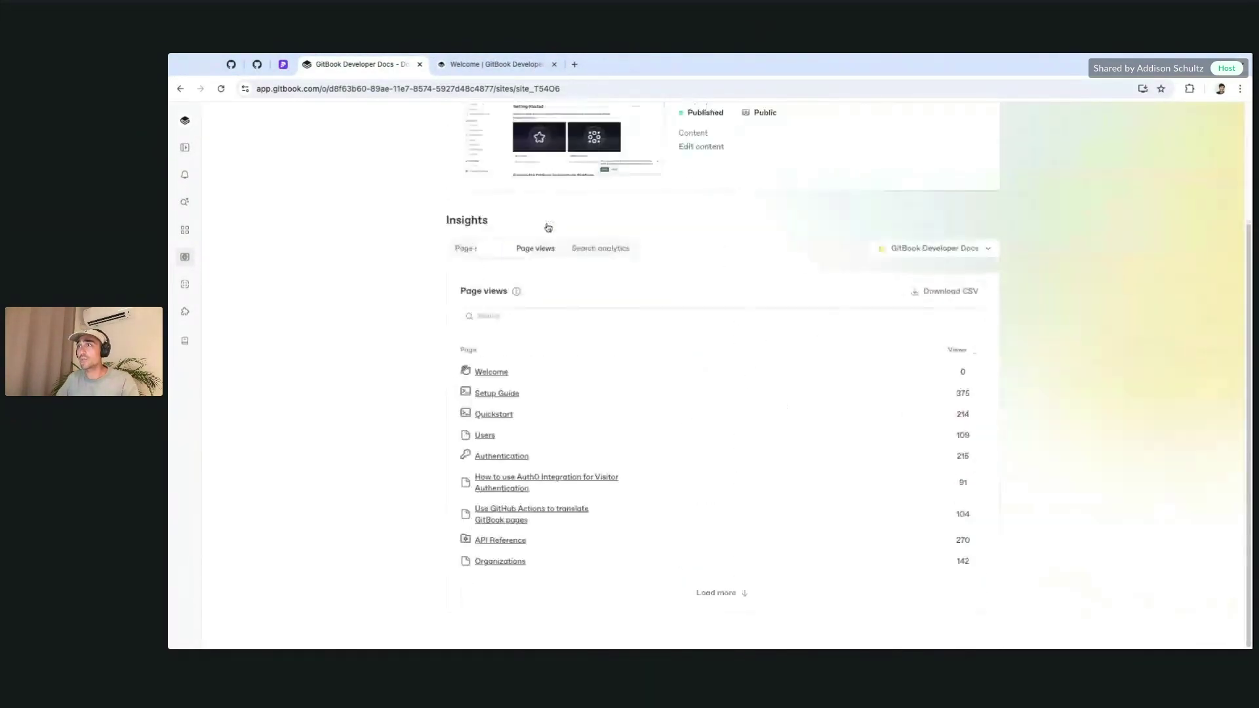
click(468, 259)
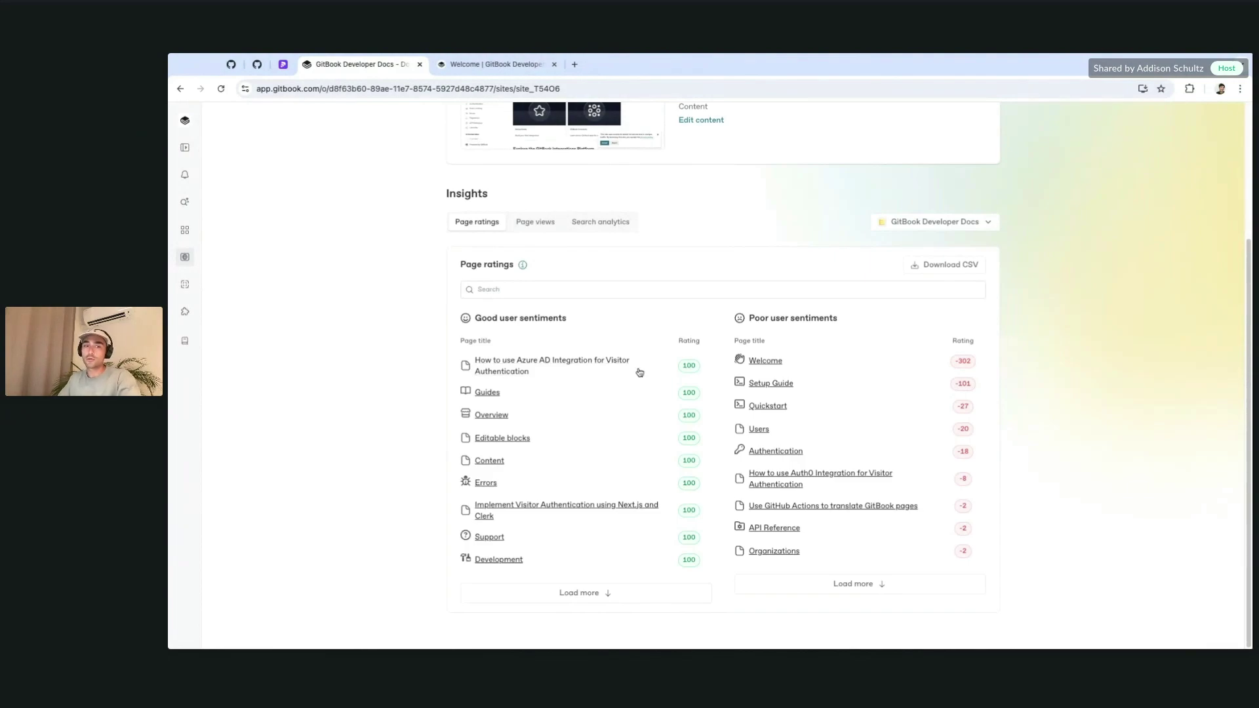
- Show page view counts and load more pages into the views list
click(535, 222)
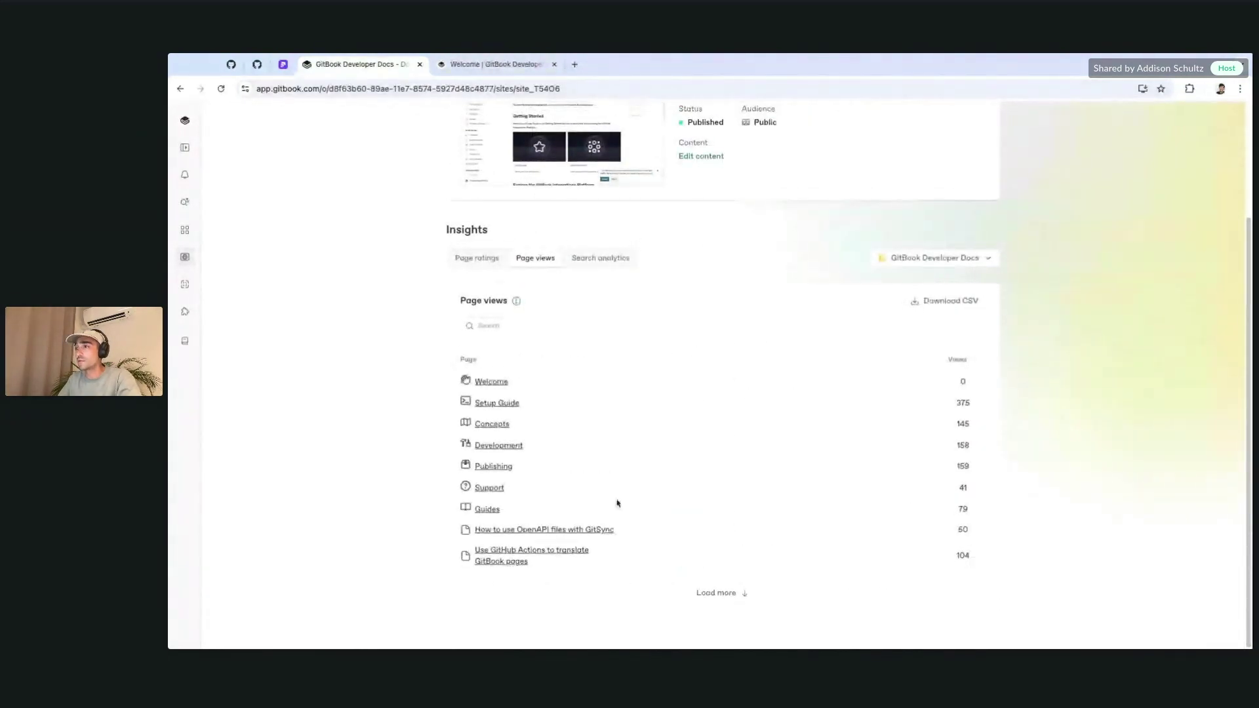
click(727, 593)
scroll(853, 391, down, 1)
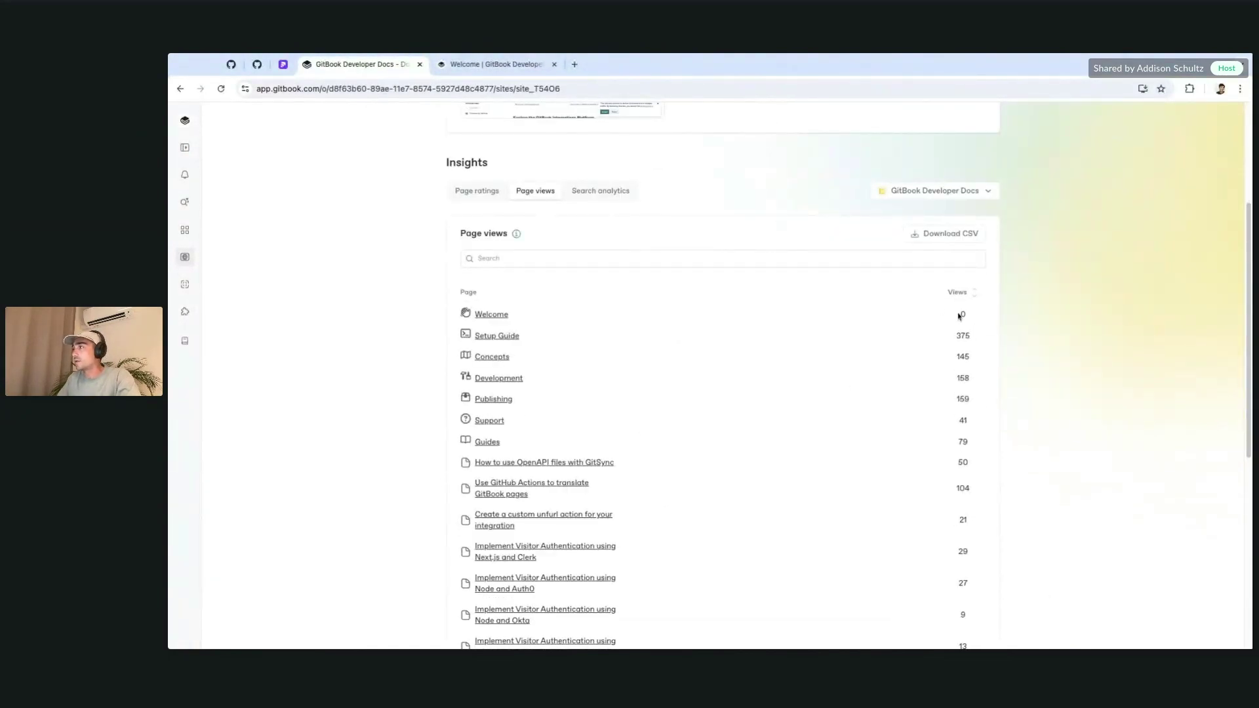
scroll(534, 430, down, 6)
scroll(534, 429, up, 6)
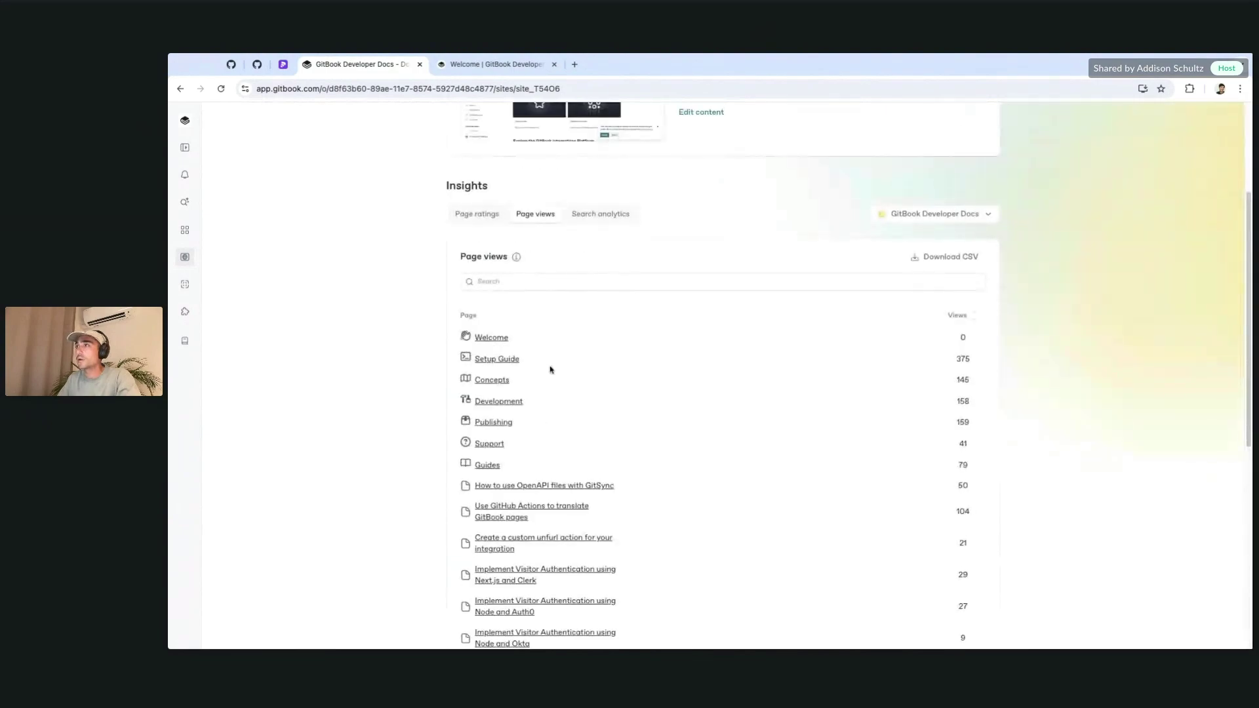
- Review the site's search query analytics, then return to the published developer docs
click(601, 216)
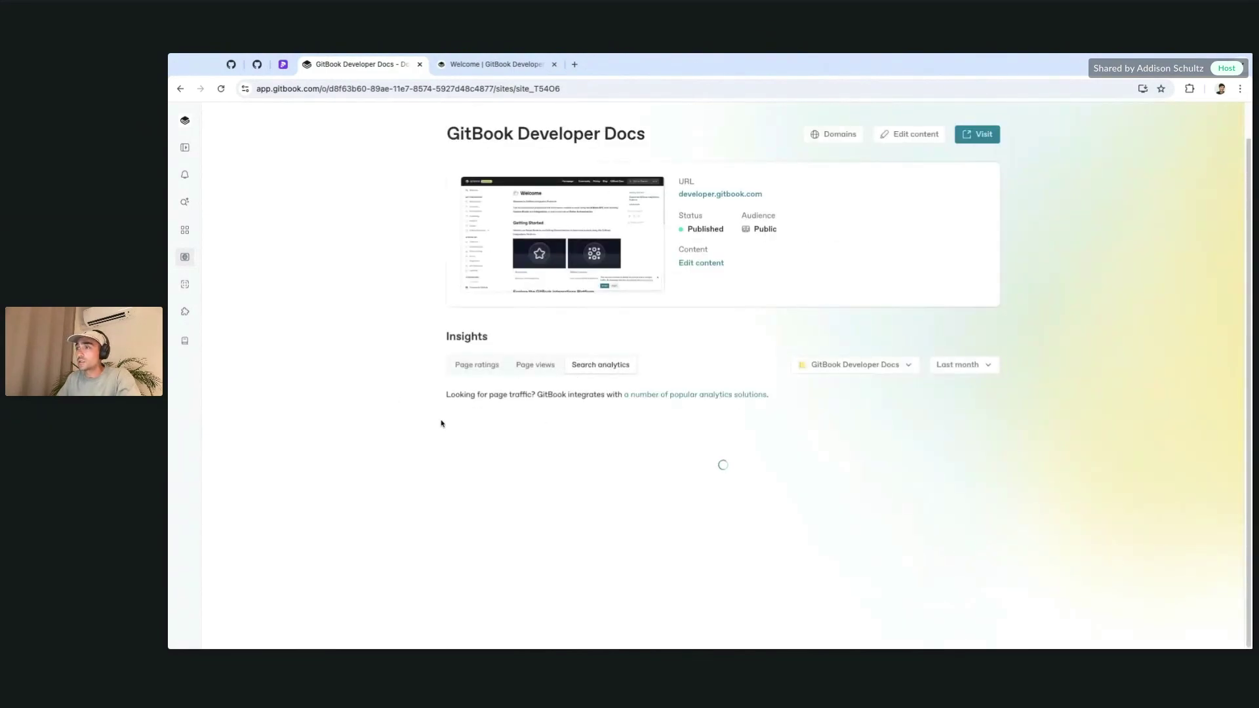
scroll(367, 436, down, 3)
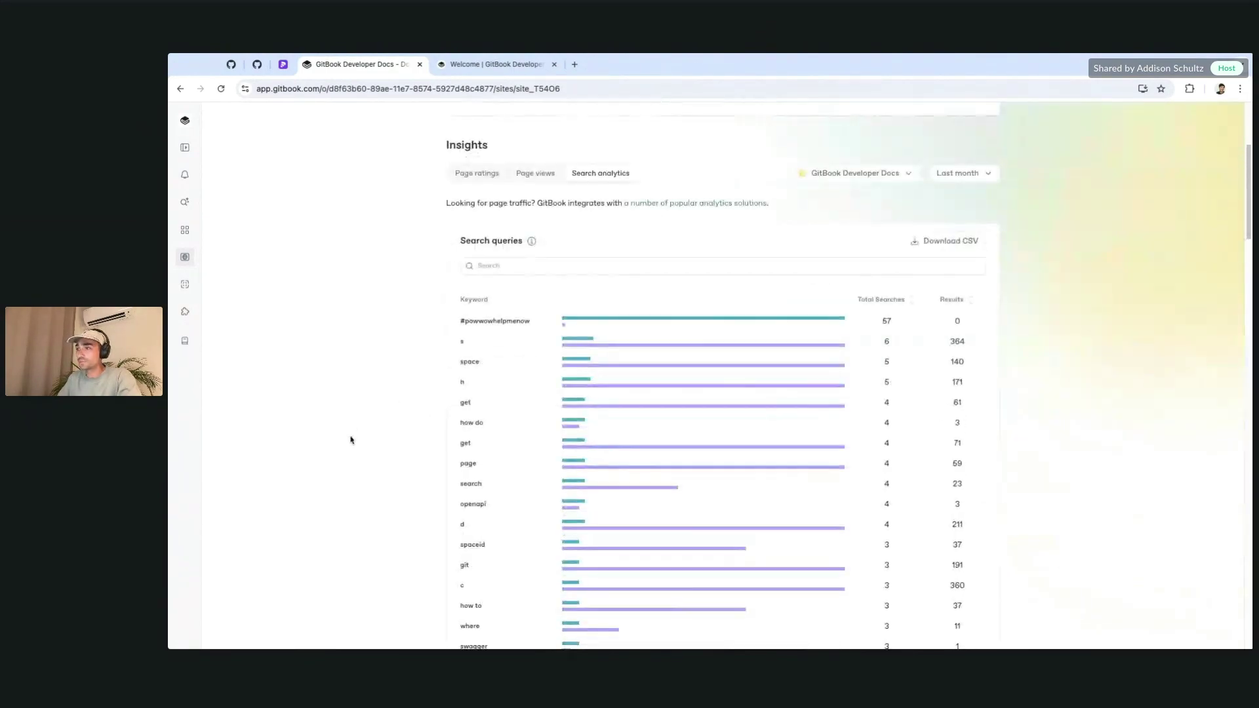
scroll(357, 427, down, 3)
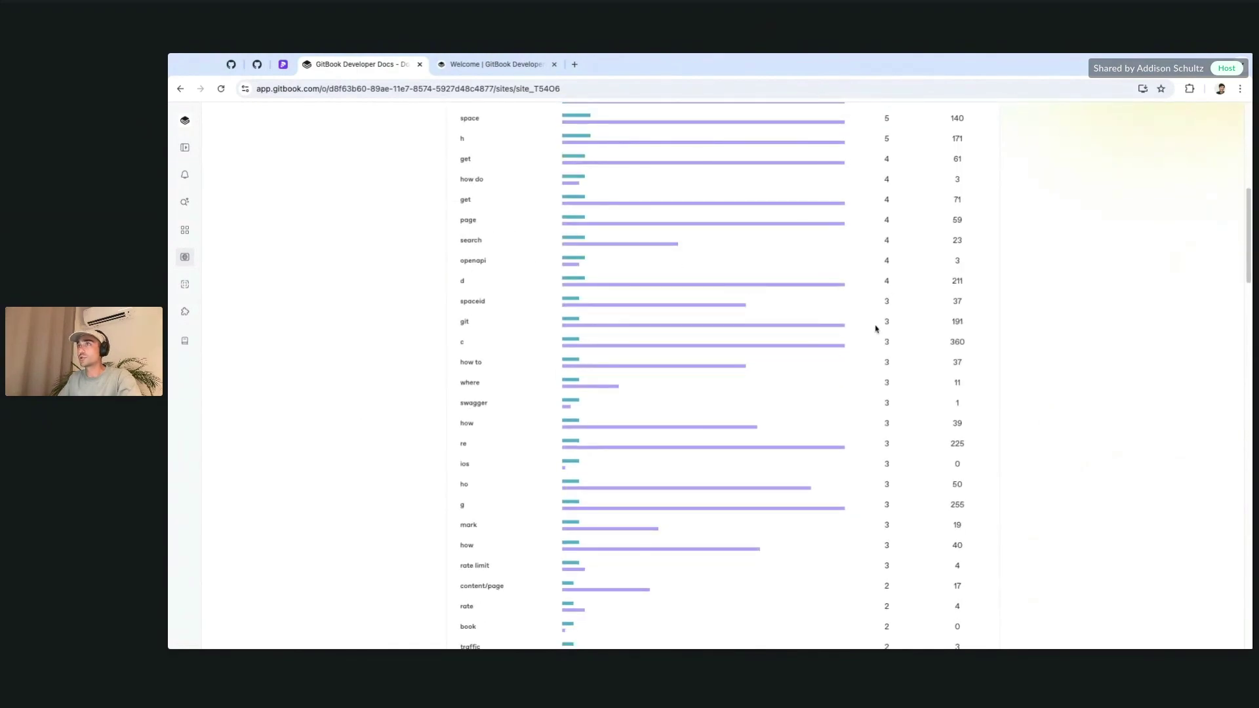
click(496, 64)
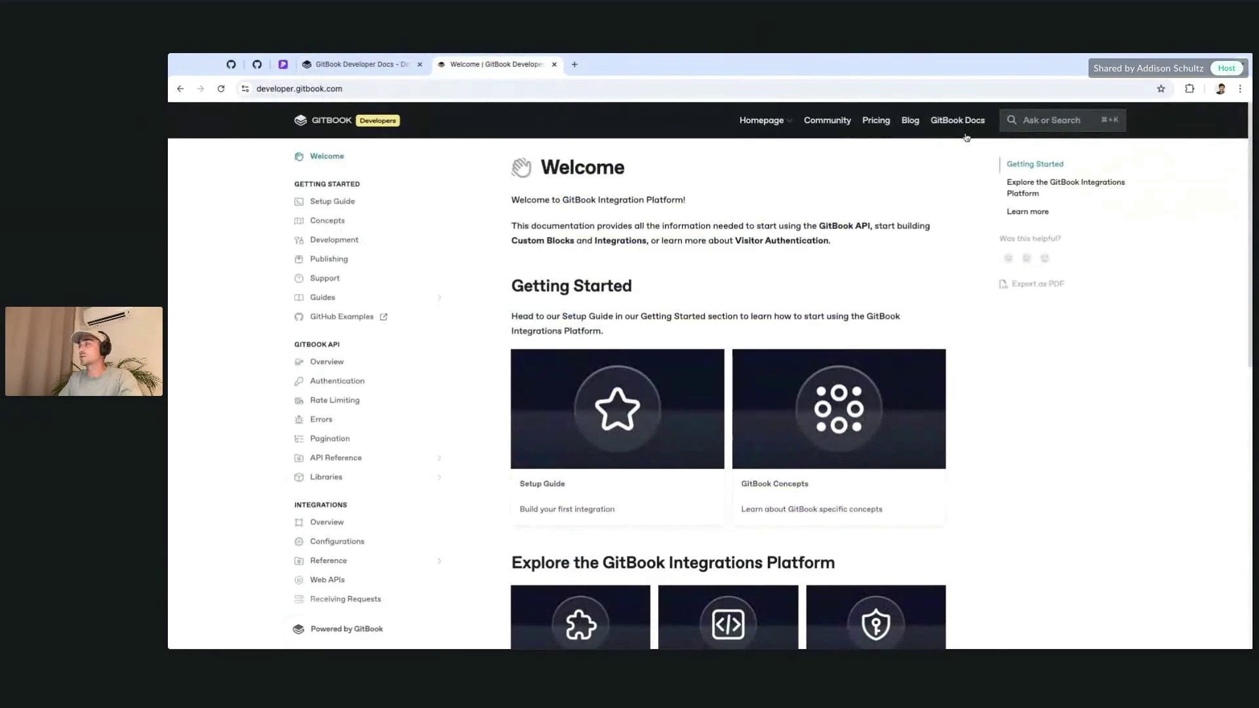
- Go back to the site analytics tab, then open and dismiss the Ask or search dialog
click(357, 65)
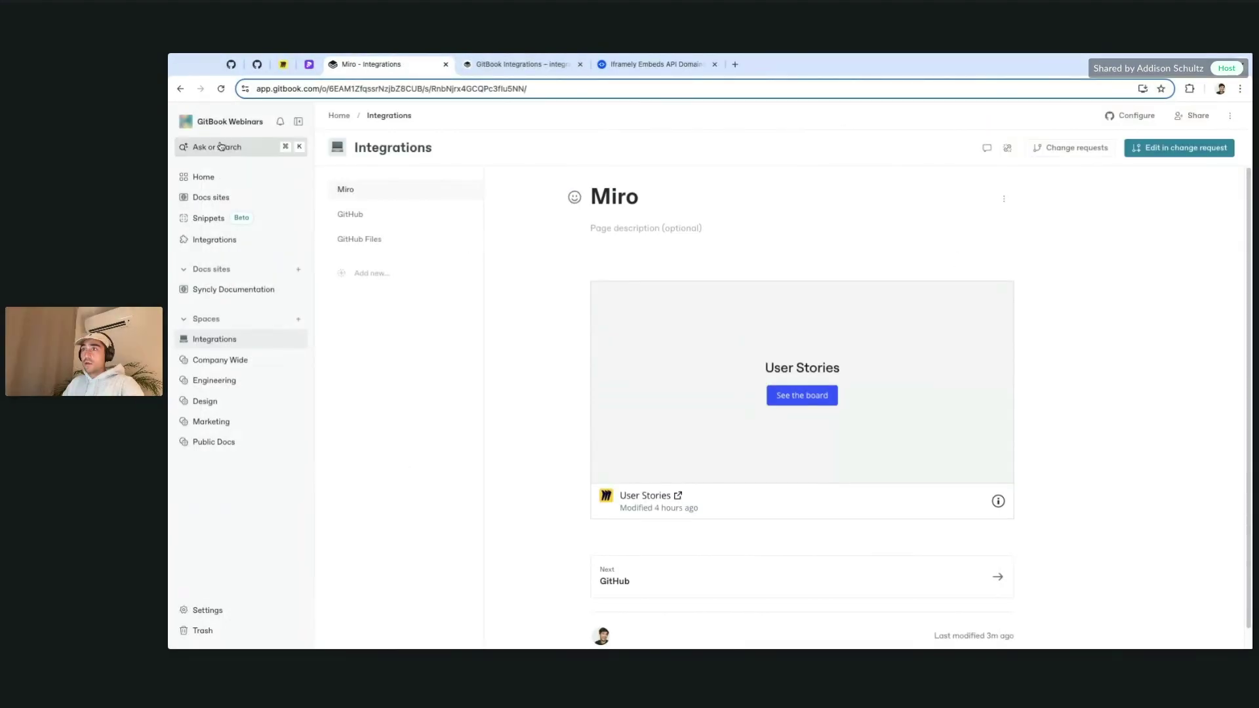
click(260, 152)
click(447, 170)
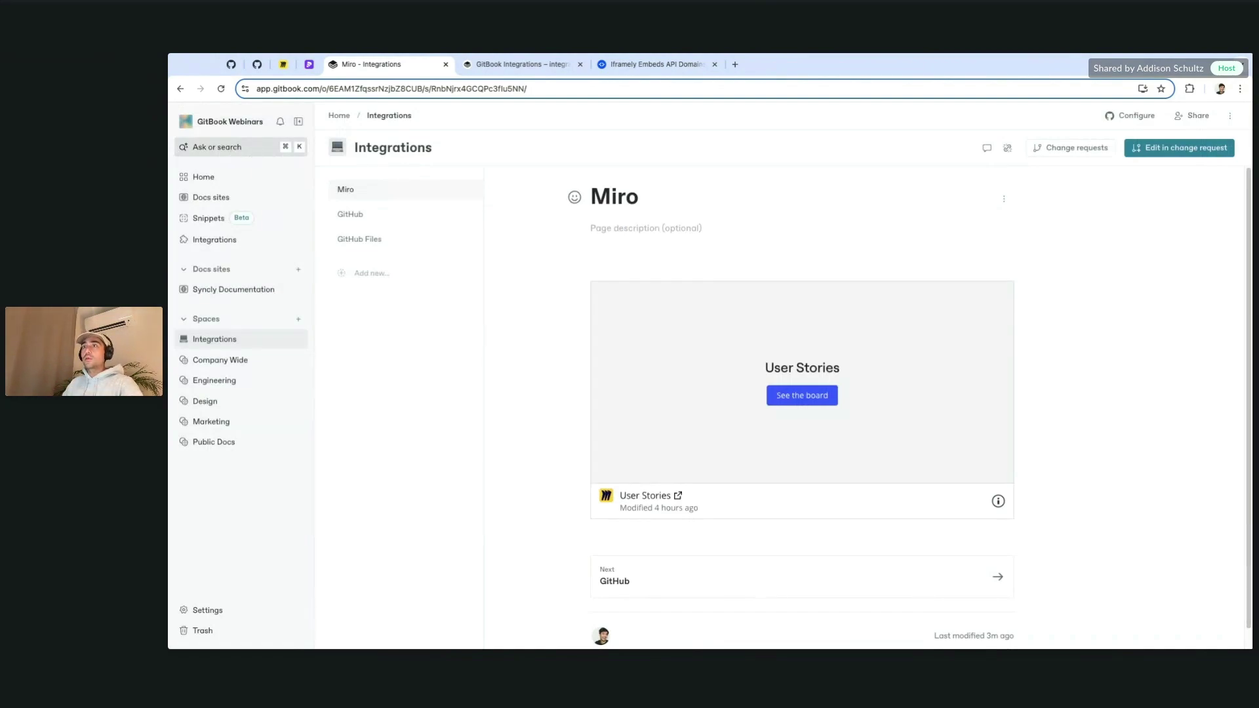
- Expand the Company Wide space in the sidebar and open its Finance space
click(262, 155)
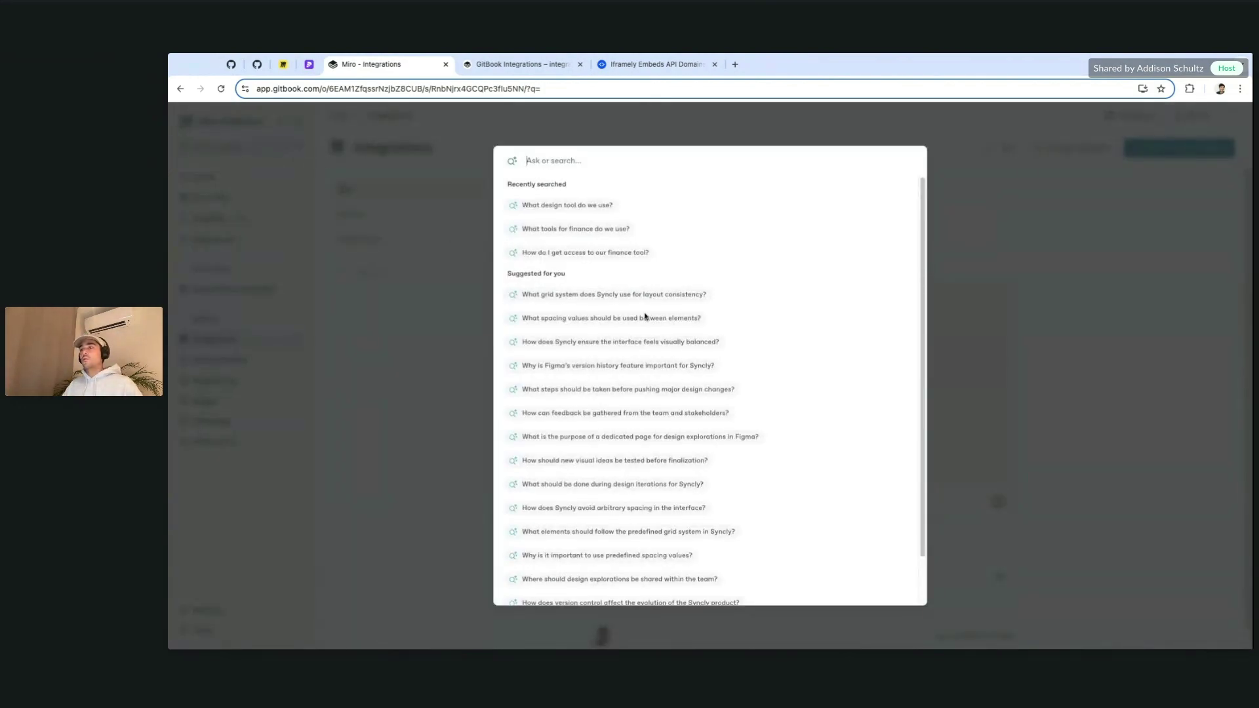
click(457, 190)
click(185, 360)
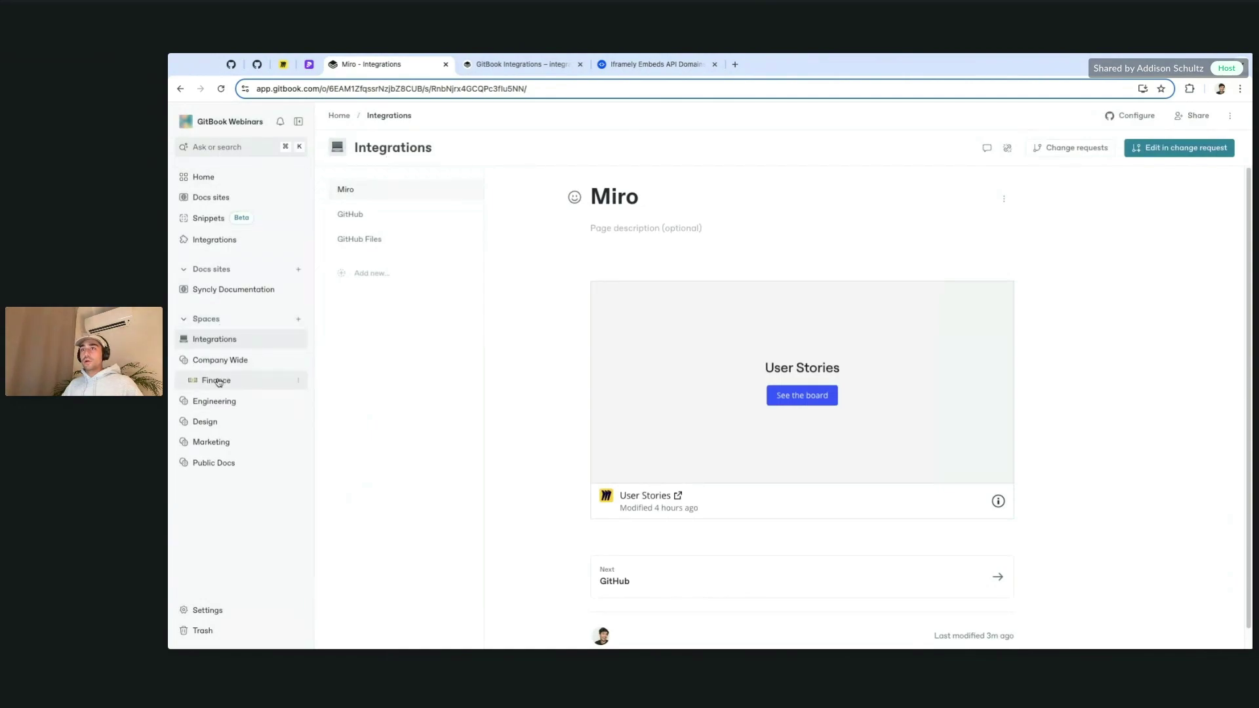
click(219, 381)
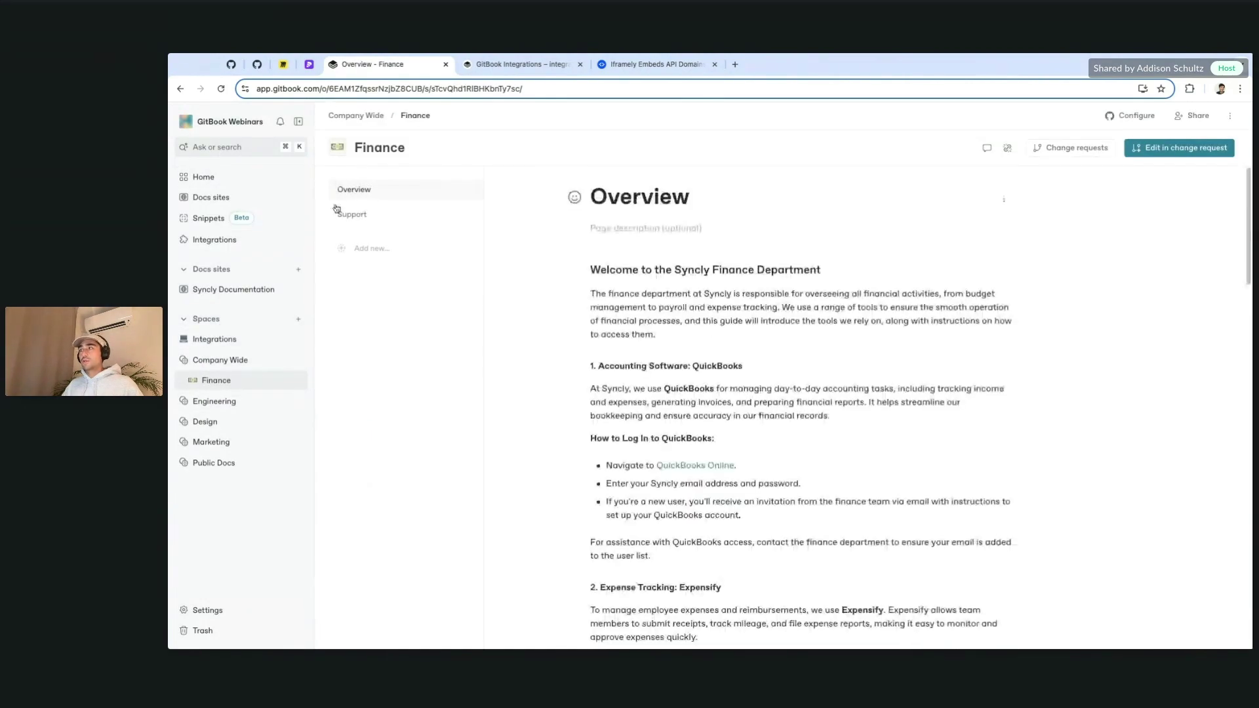
- Dismiss the 'finance' search results and expand the Engineering and Design spaces
click(251, 157)
key(Escape)
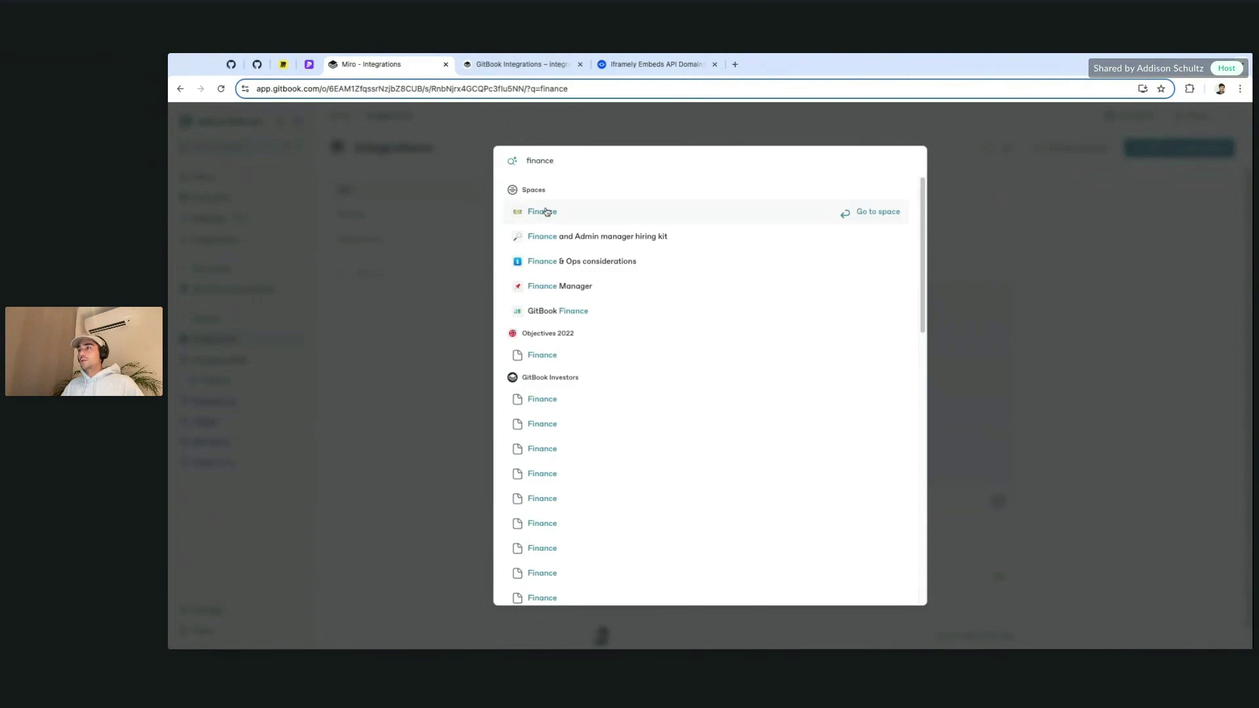
click(397, 283)
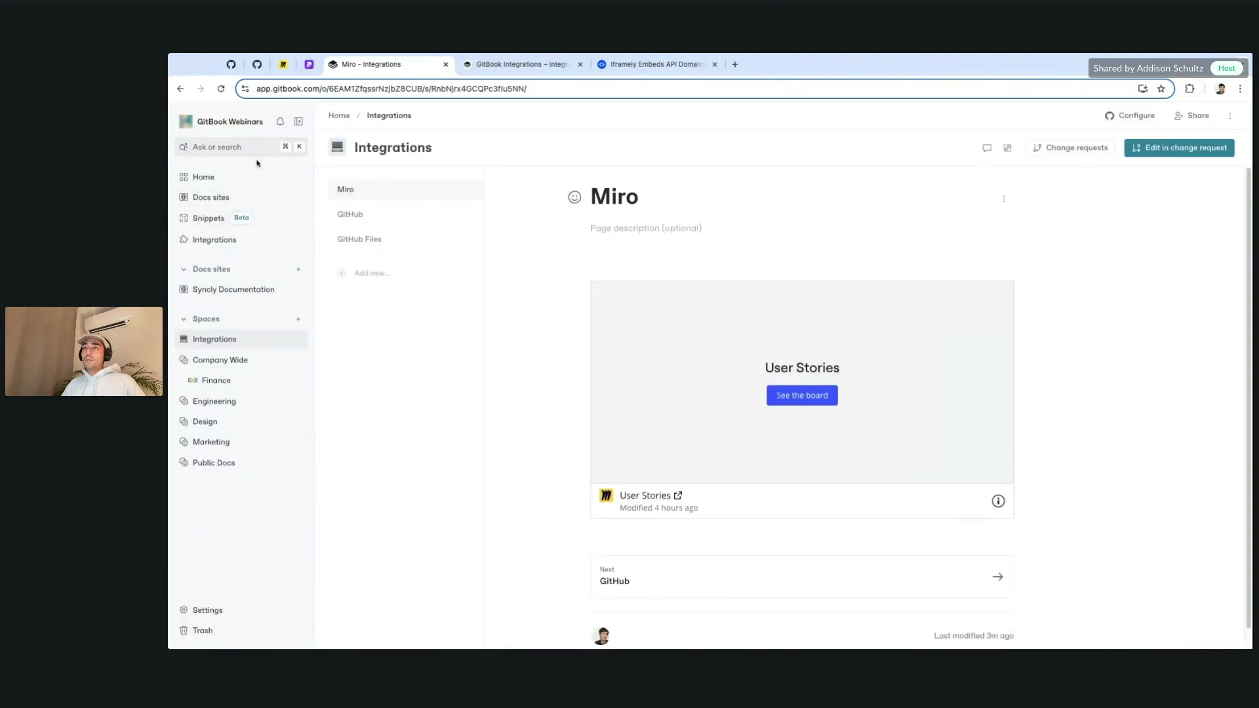
click(184, 402)
click(185, 483)
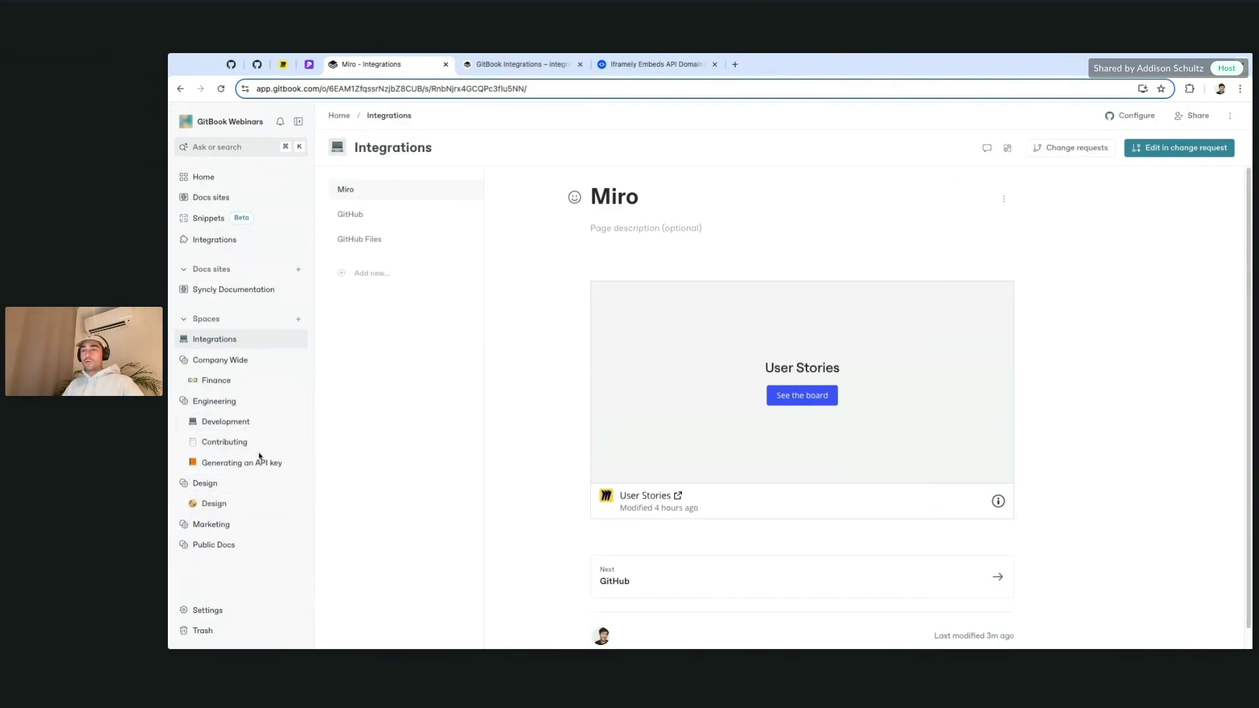
- Ask GitBook AI 'What tools do we use in finance?', check its source, then ask how to log in to Bill.com
click(248, 153)
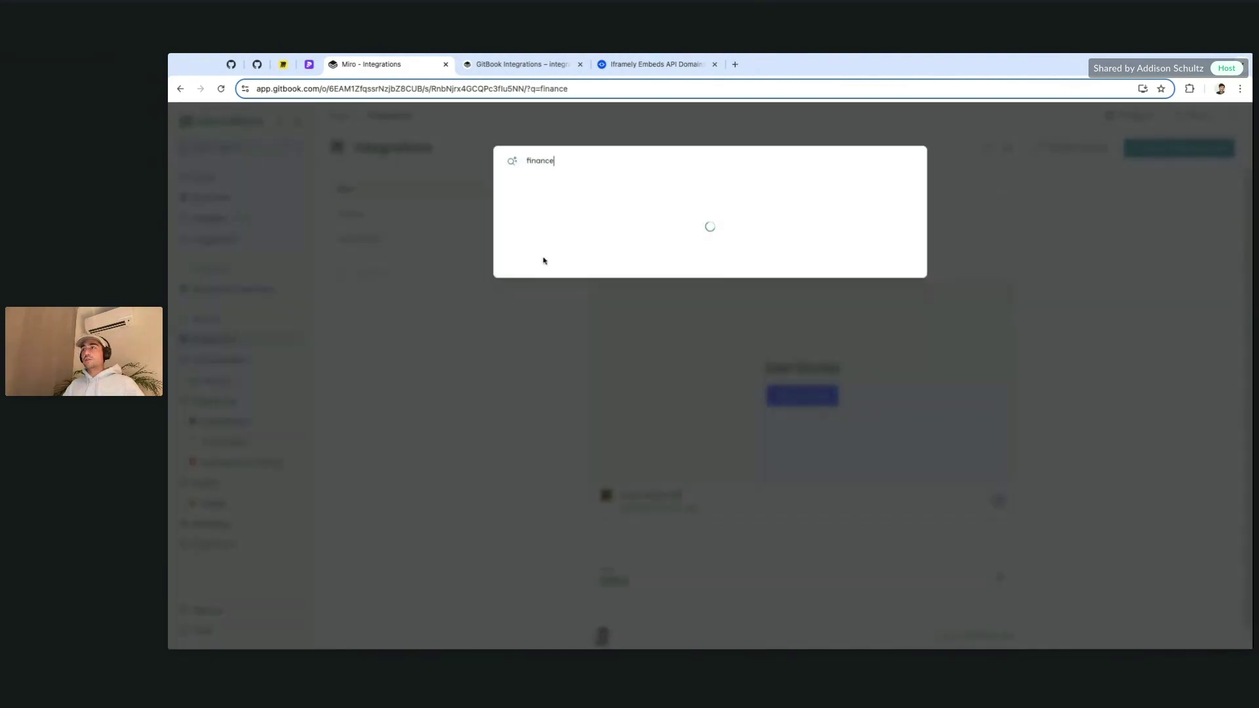
key(BackSpace)
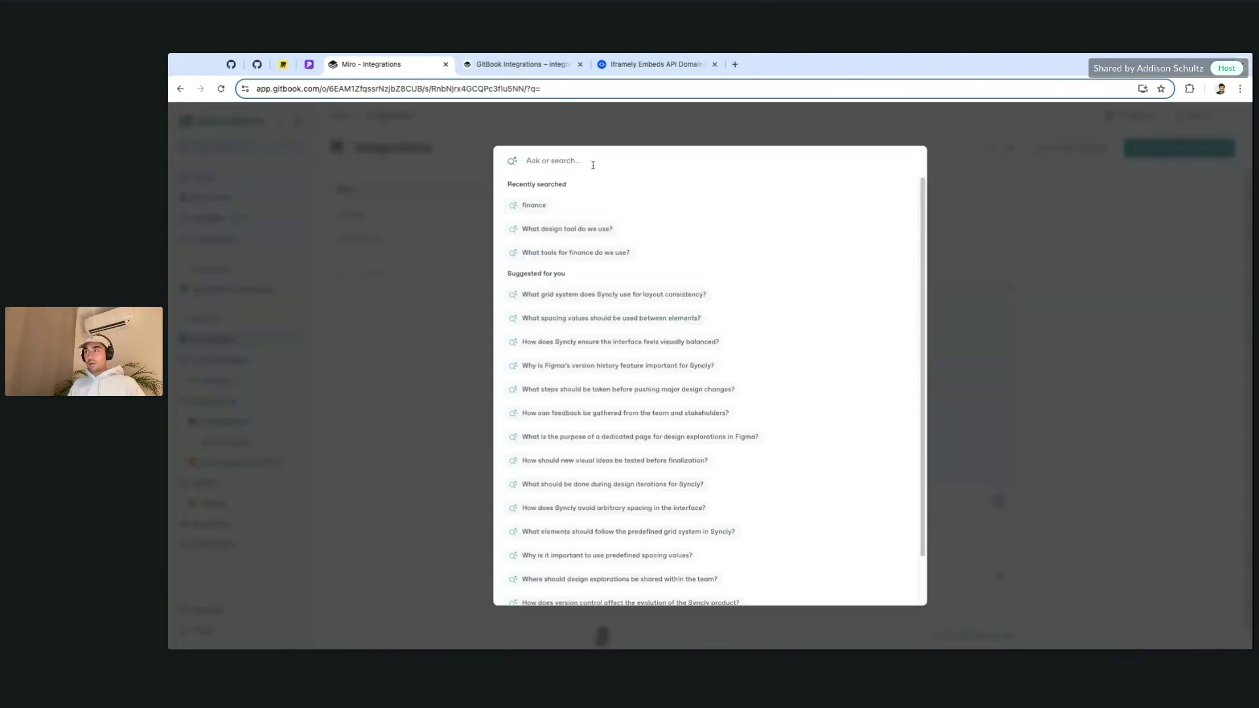
text(What tools)
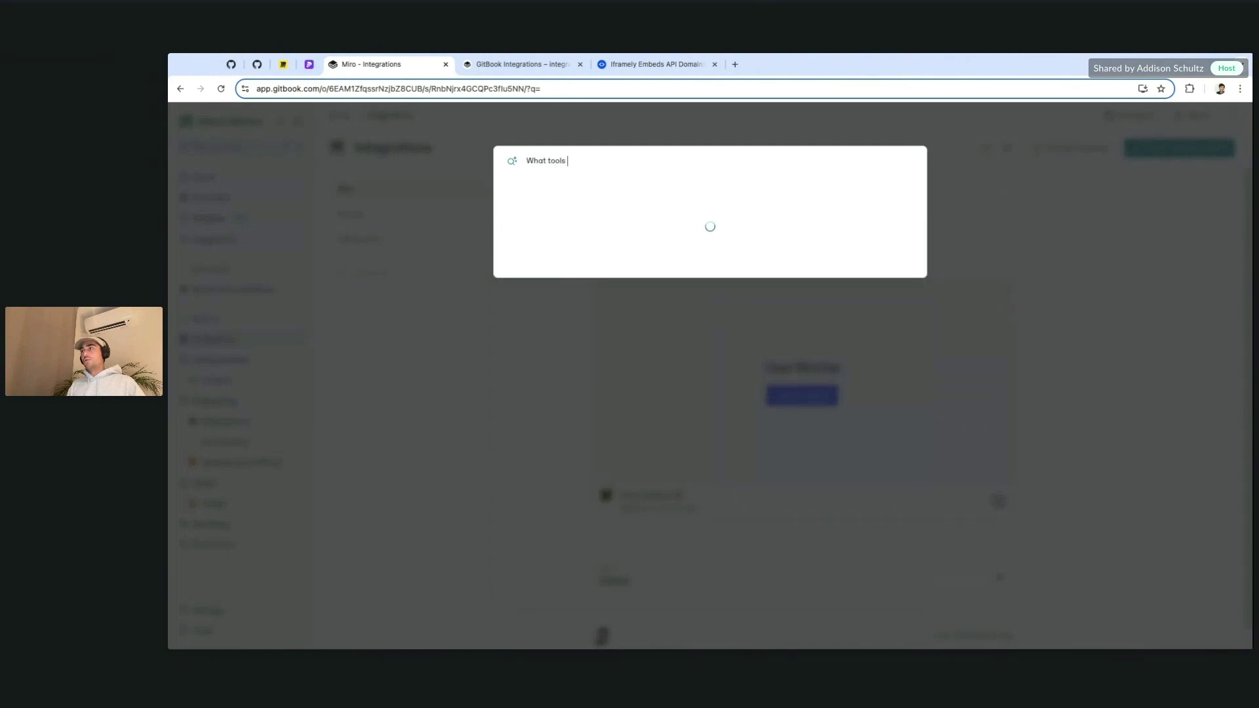
text( do we use in finance?)
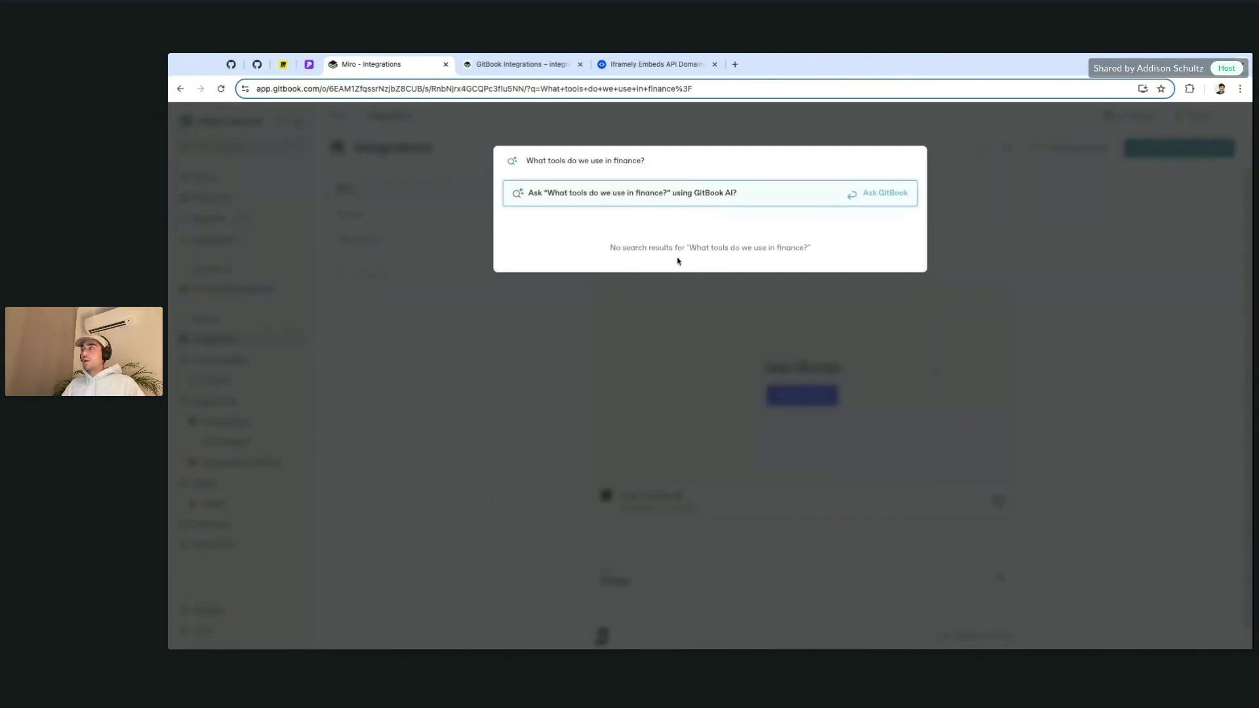
click(875, 193)
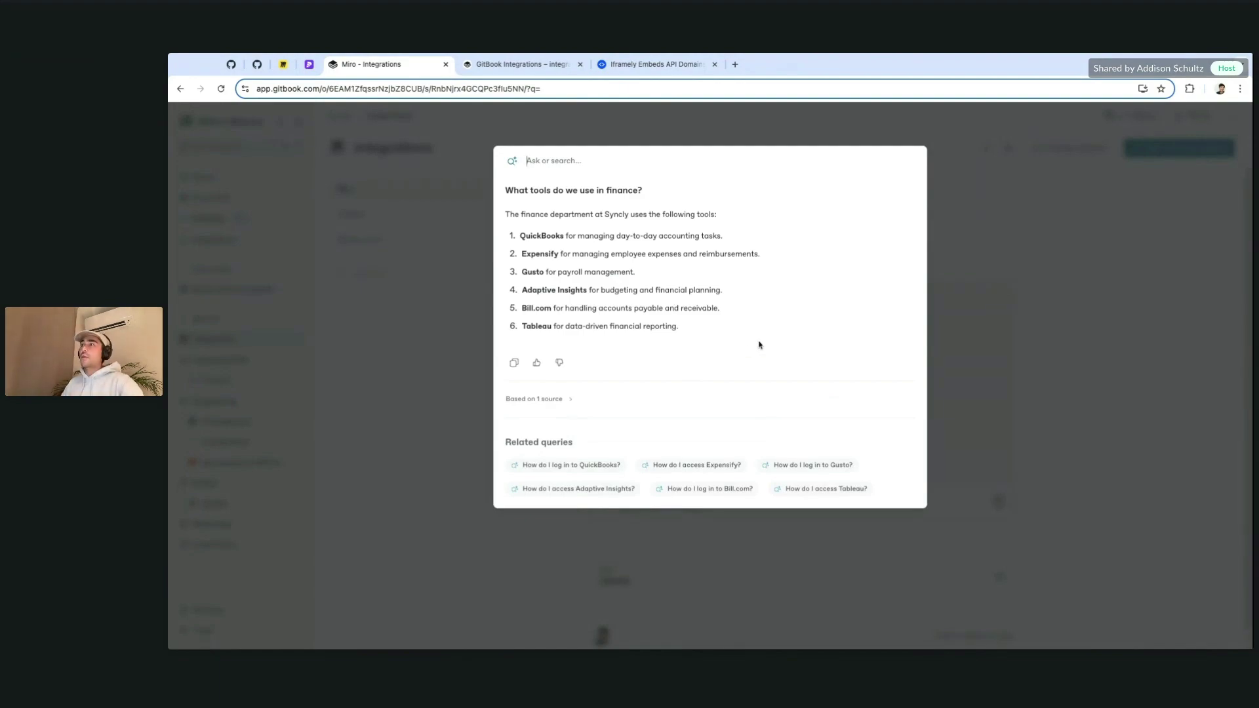
click(561, 404)
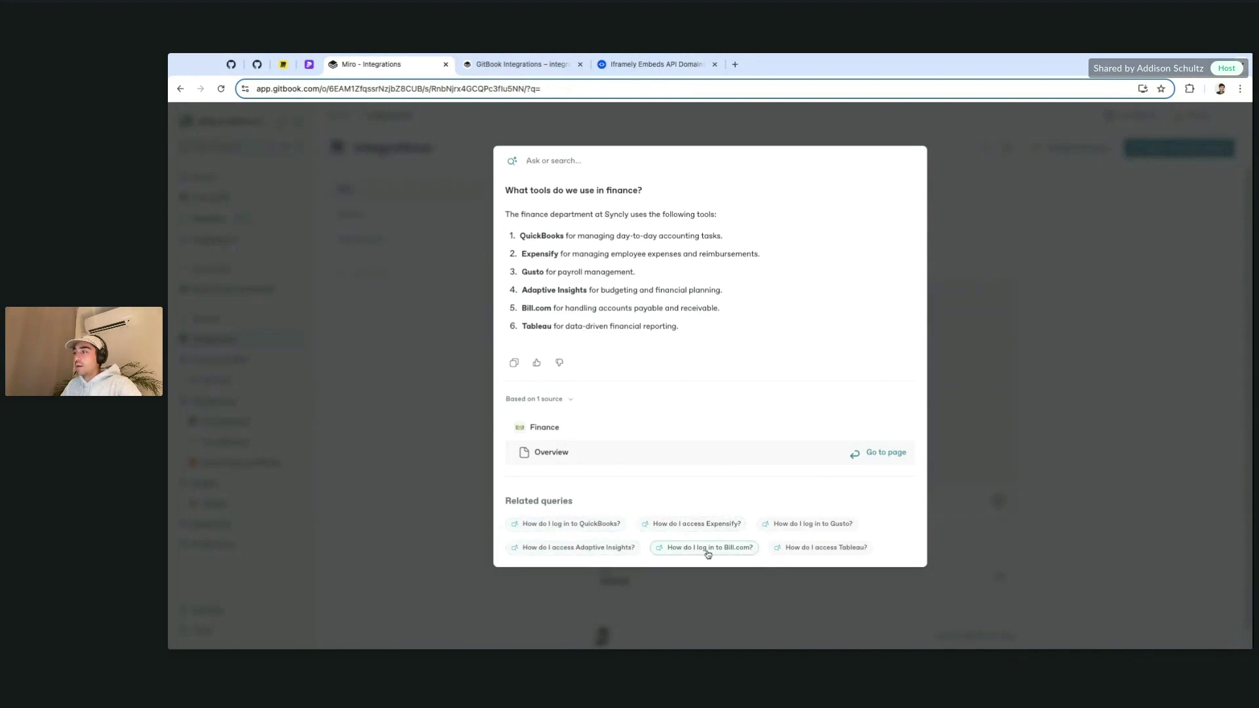
click(709, 550)
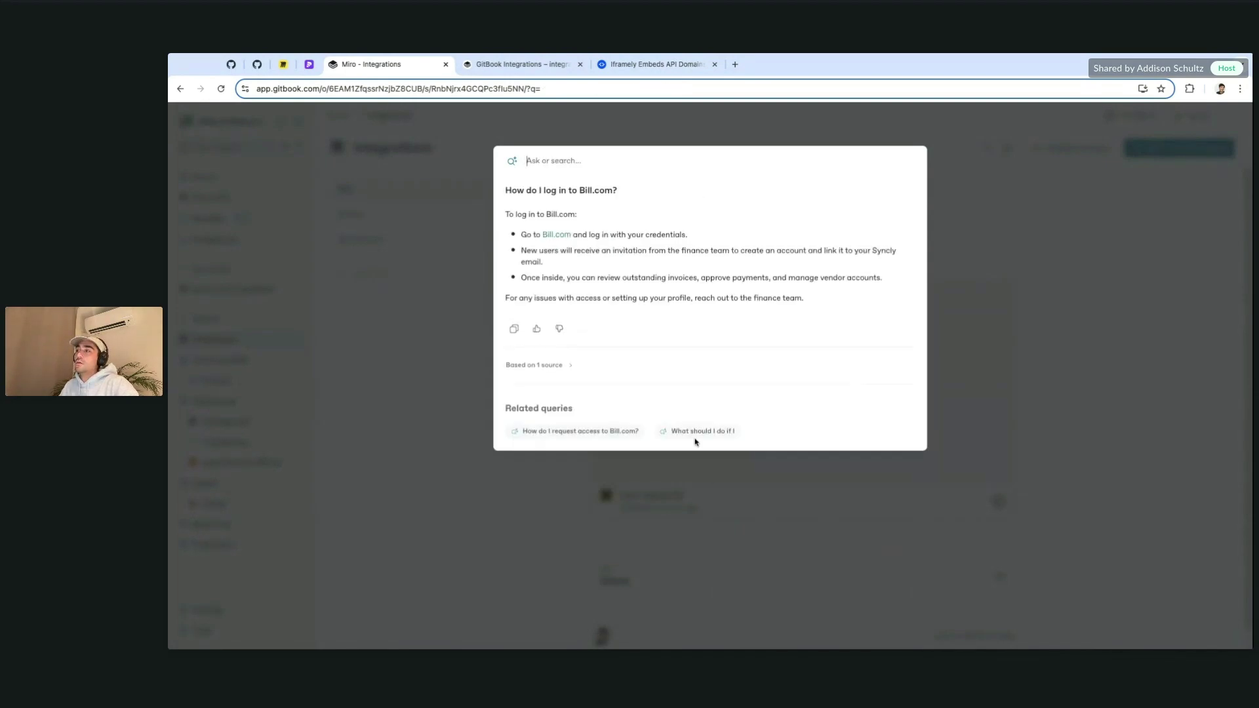
- Open the Finance Overview source page and scroll to its three Bill.com login steps
click(558, 366)
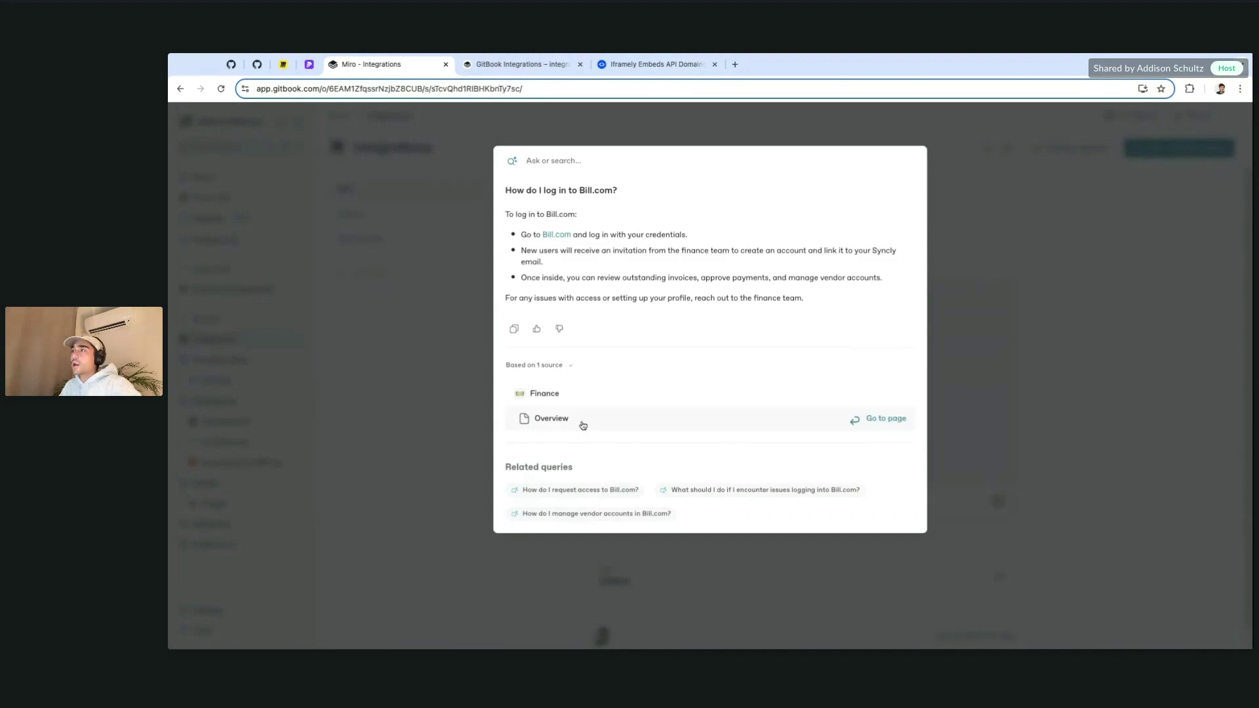
click(582, 424)
scroll(695, 406, down, 5)
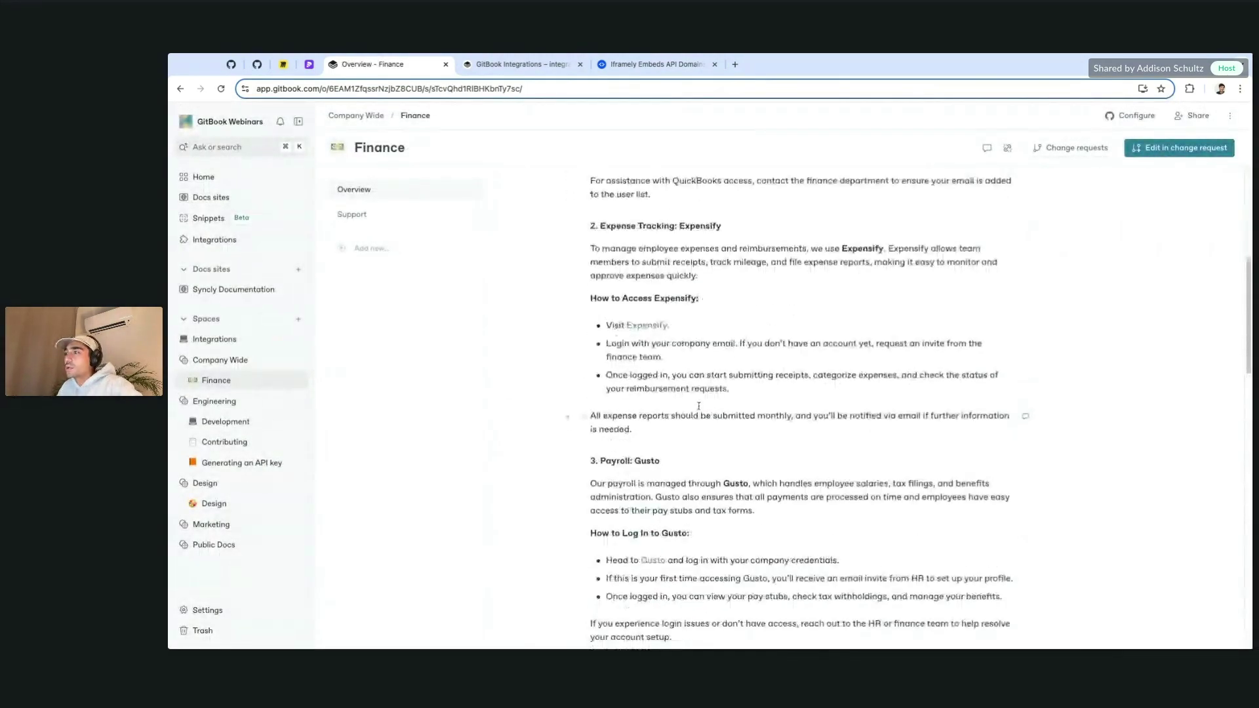
scroll(699, 406, down, 2)
scroll(716, 284, down, 5)
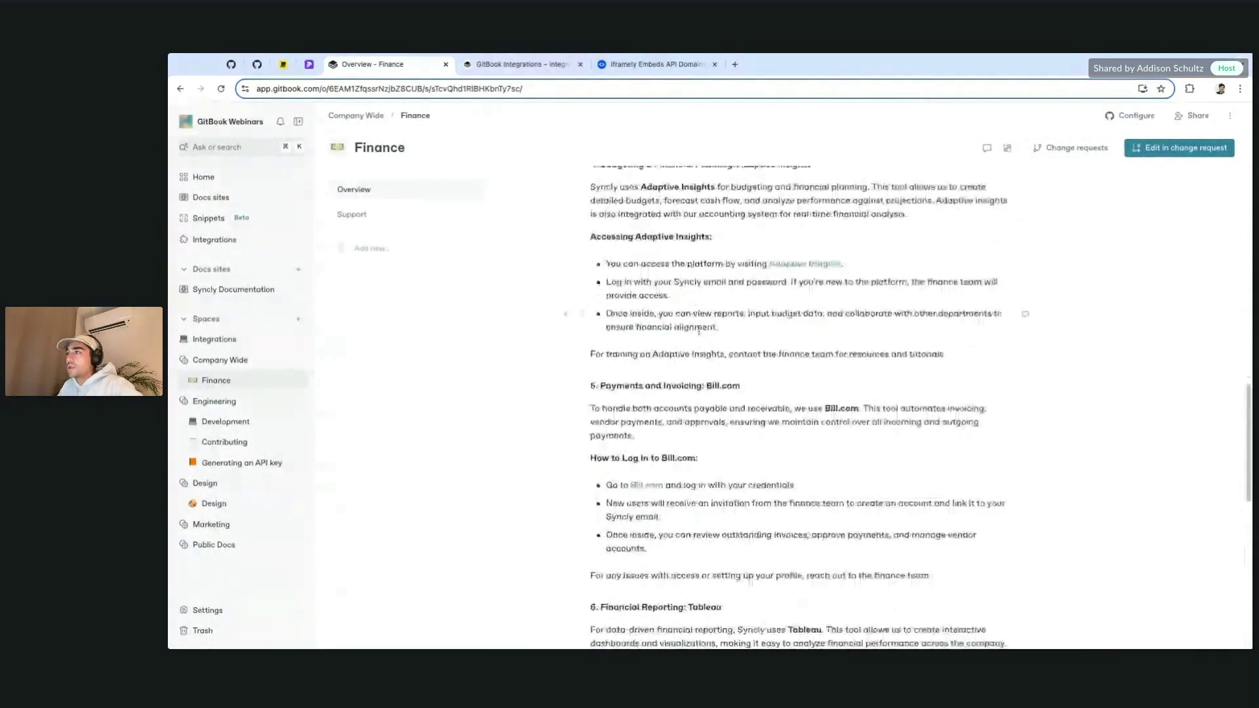
drag(667, 473, 853, 554)
click(667, 471)
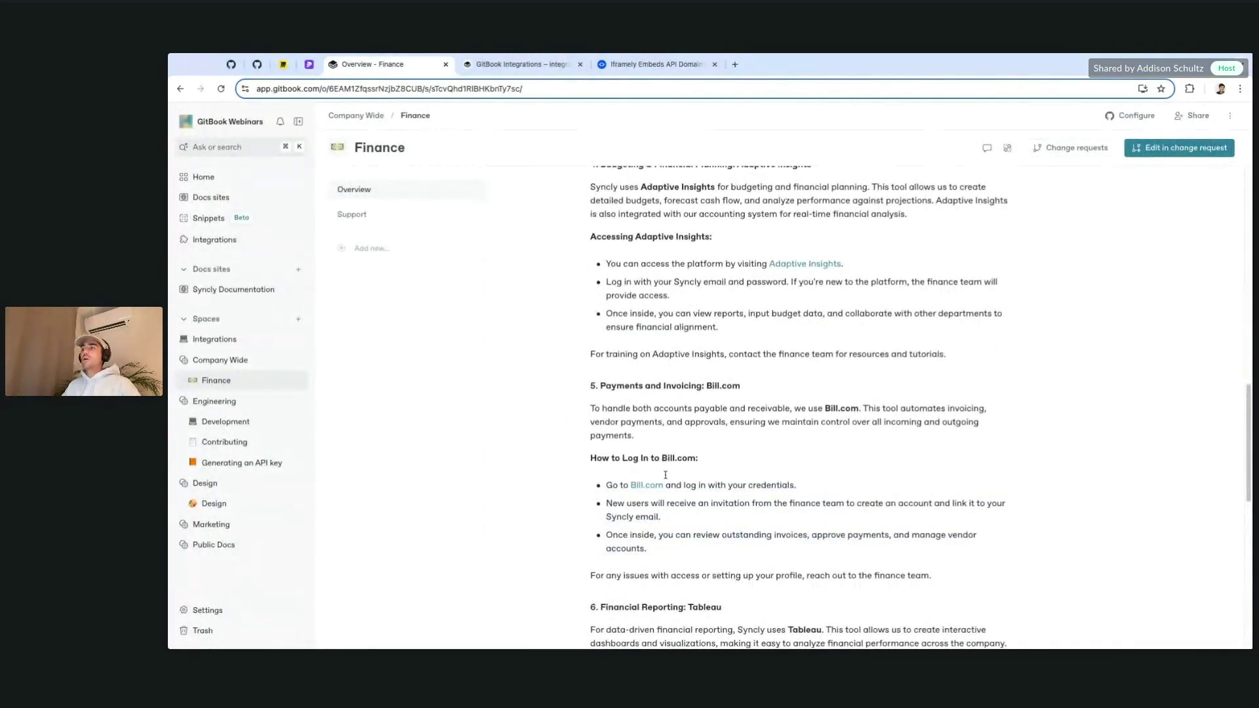
scroll(451, 337, up, 9)
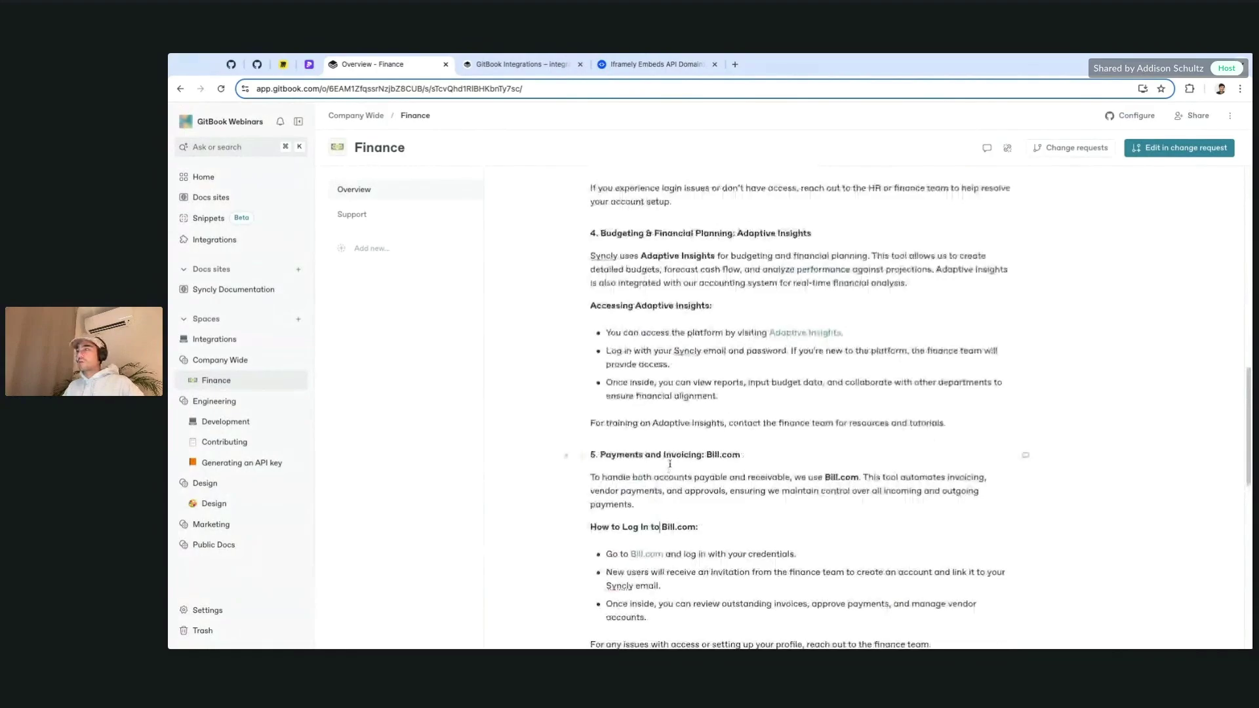